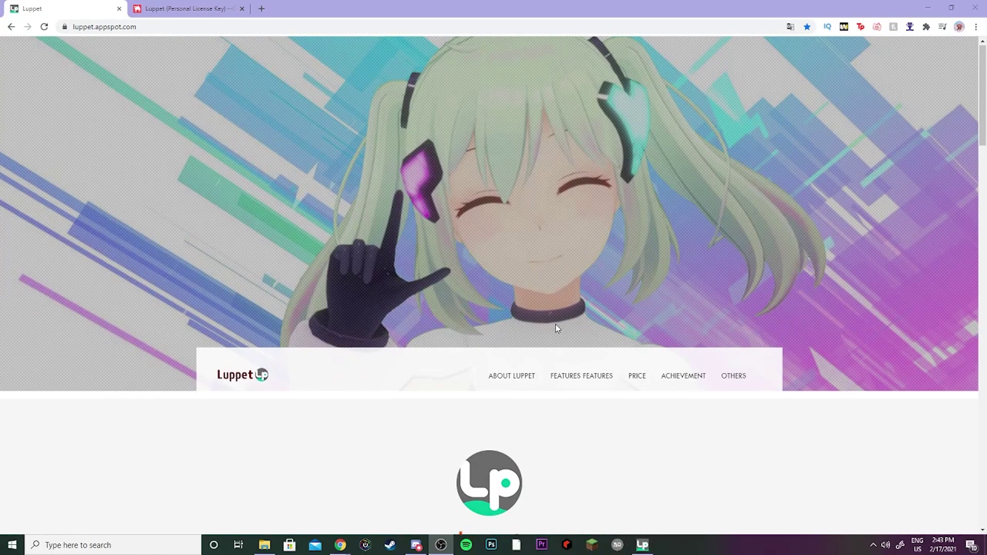
Step: Bring up the BOOTH Luppet (personal license key) product page, scrolled to the top
scroll(557, 324, down, 2)
scroll(557, 324, up, 2)
click(181, 6)
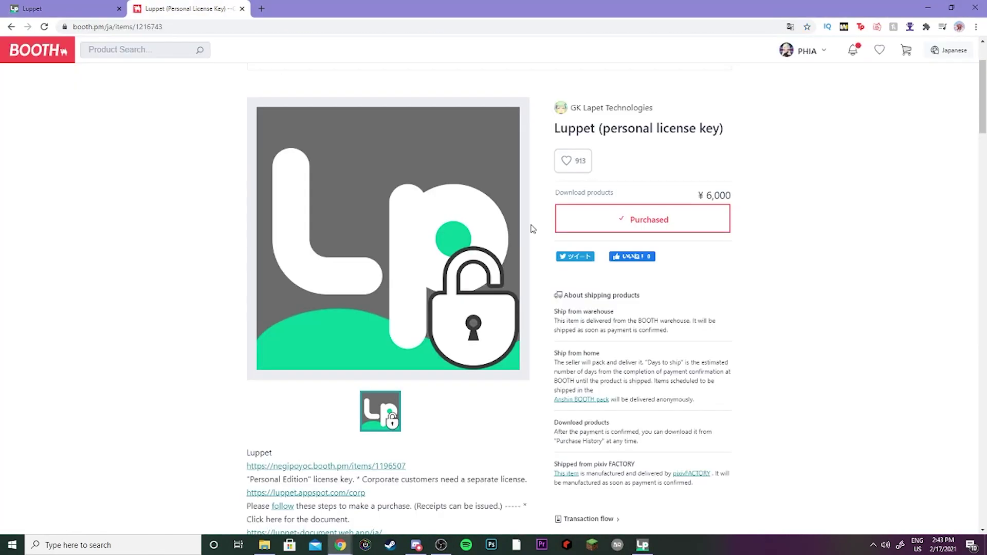
scroll(533, 223, down, 1)
scroll(622, 216, up, 2)
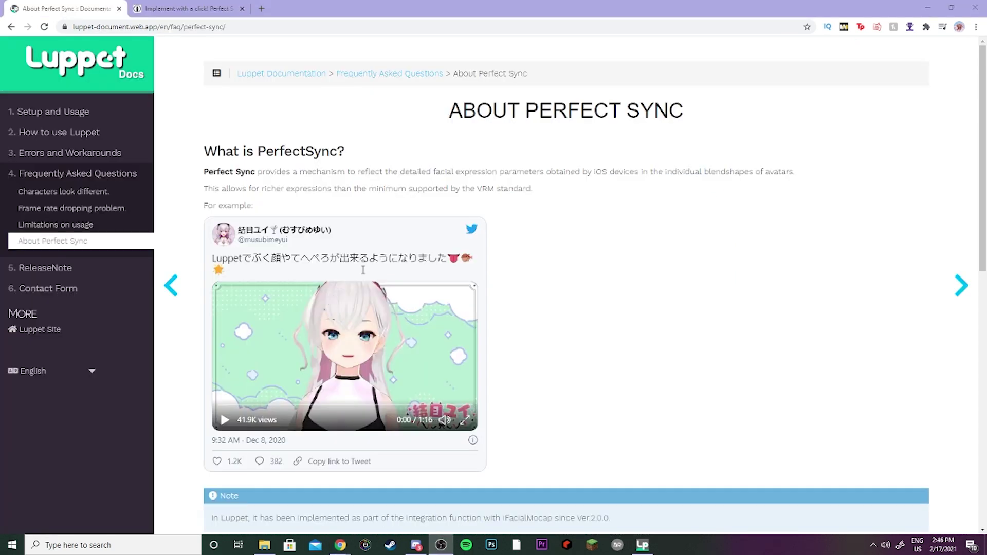
Step: Play the Perfect Sync example video, skip ahead to 0:22, pause it, then show the HANA Tool blog post
mouse_move(525, 110)
mouse_down()
mouse_move(687, 116)
mouse_move(530, 120)
mouse_up()
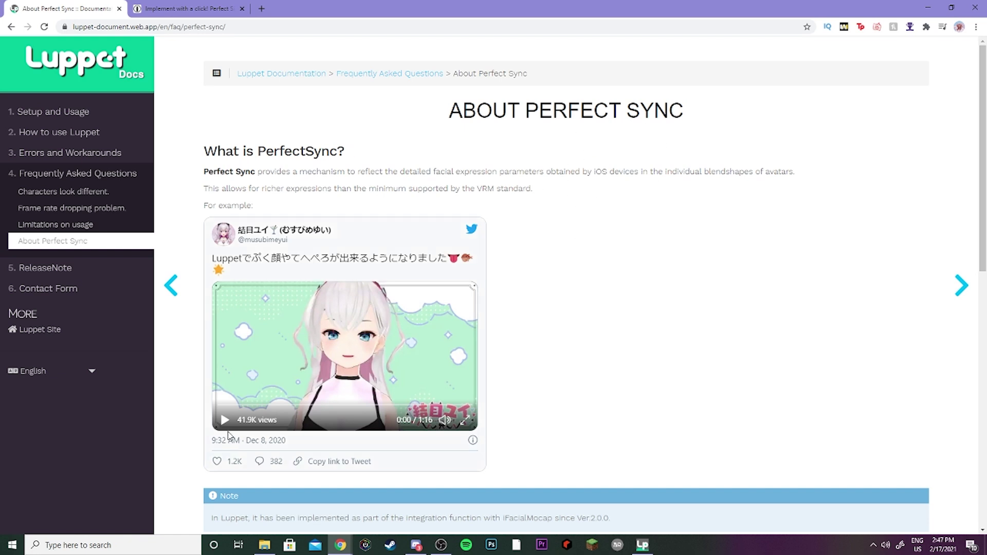
click(240, 409)
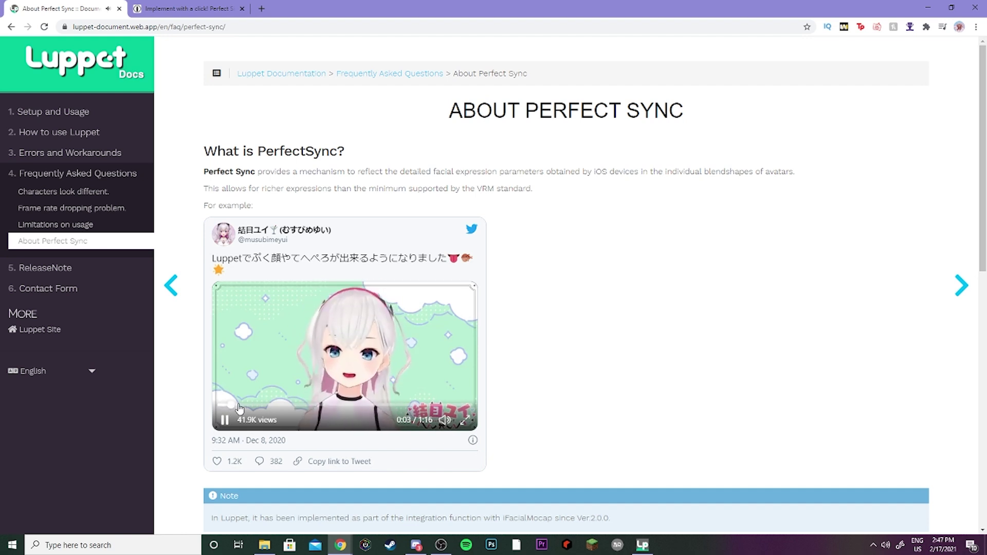
click(291, 405)
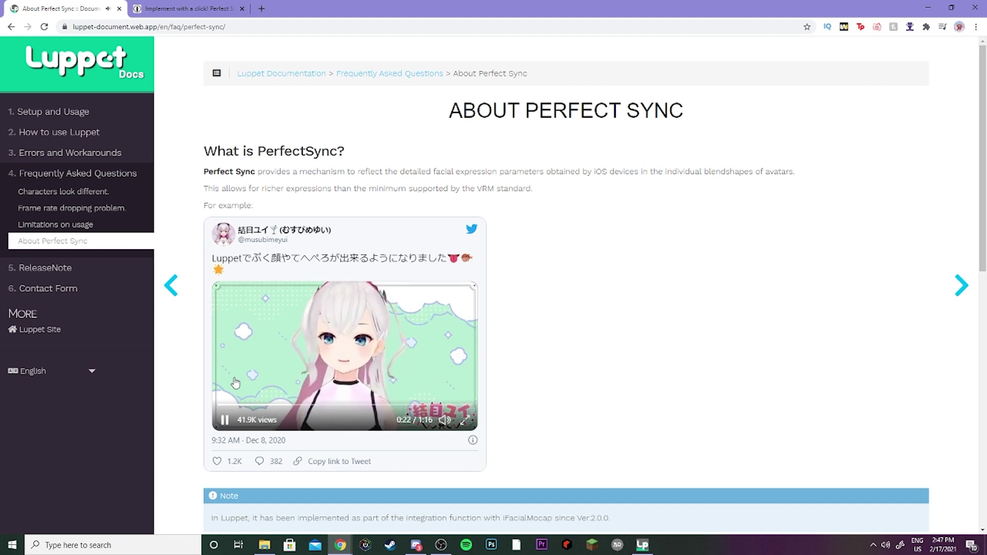
click(222, 419)
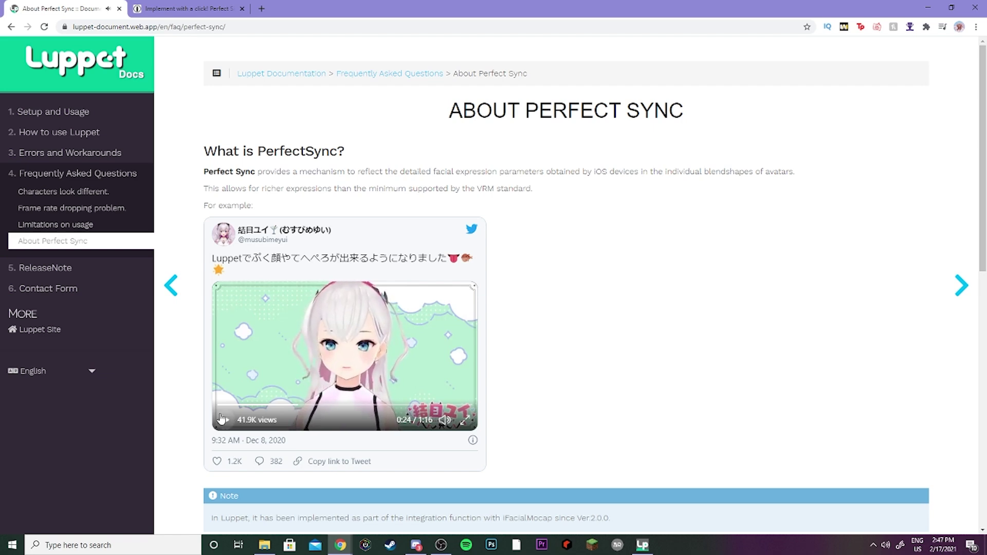
click(185, 8)
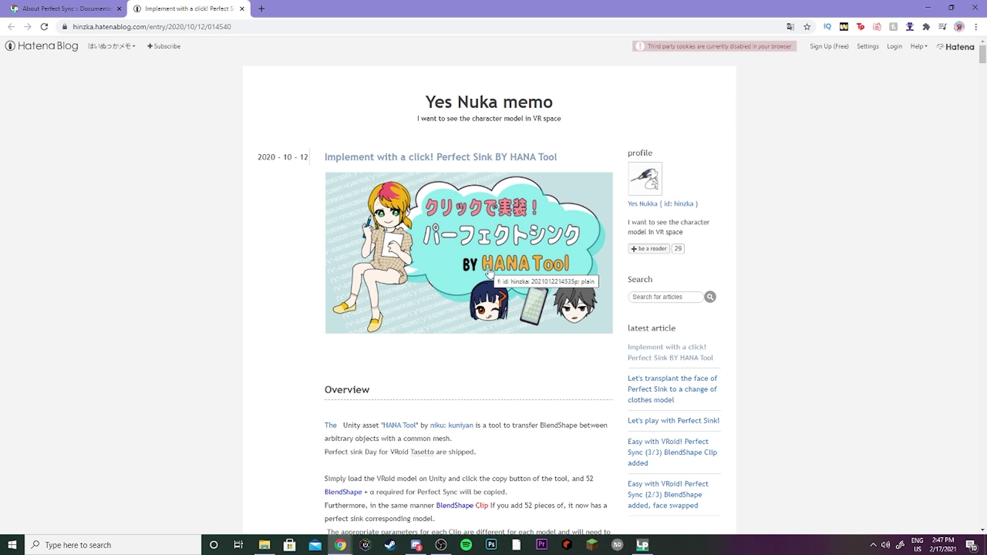
Step: Scroll the HANA Tool blog post down toward the VRM model output section
scroll(489, 273, down, 15)
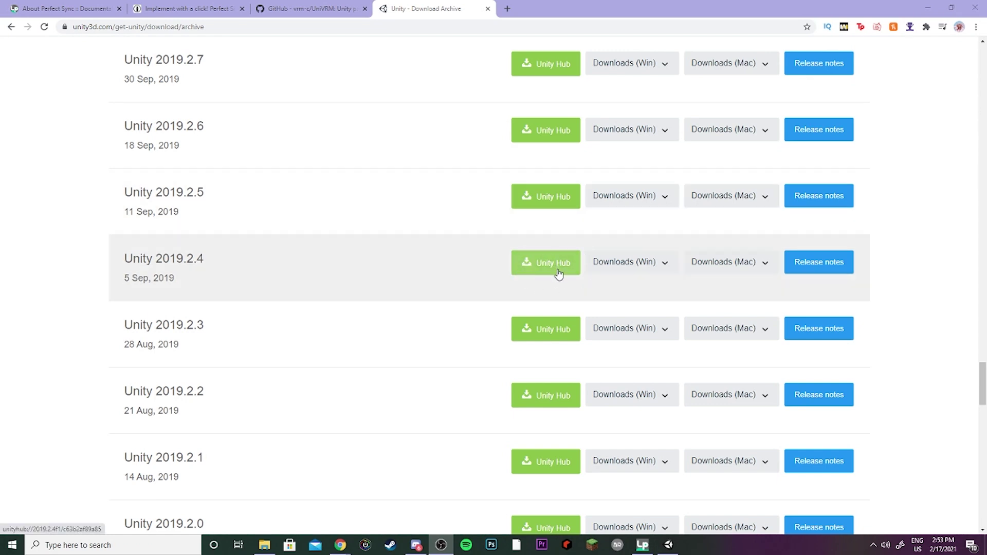
Step: Switch to the UniVRM repository page on GitHub with Ctrl+Shift+Tab
key(ctrl+shift+Tab)
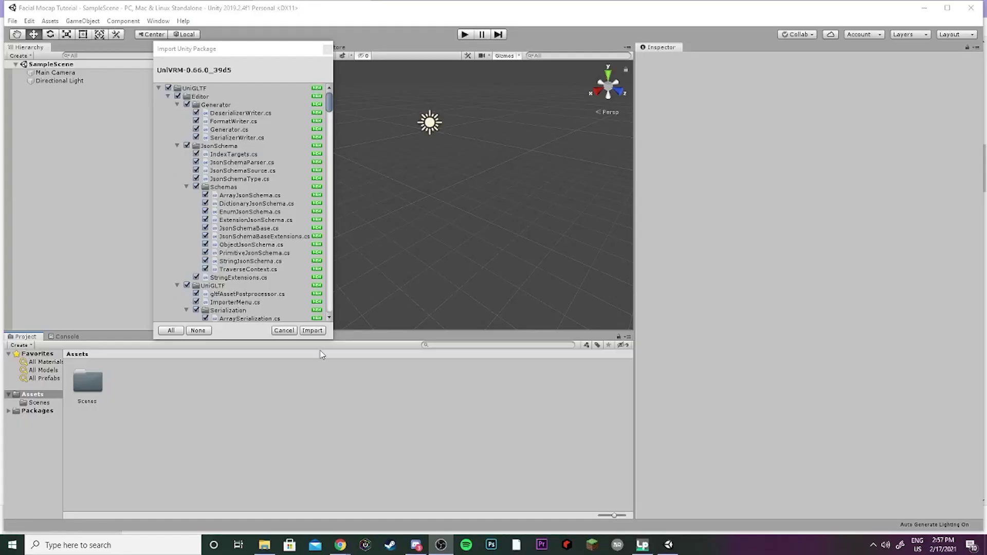
Step: Import the UniVRM-0.66.0 package into the Facial Mocap Tutorial project
click(312, 330)
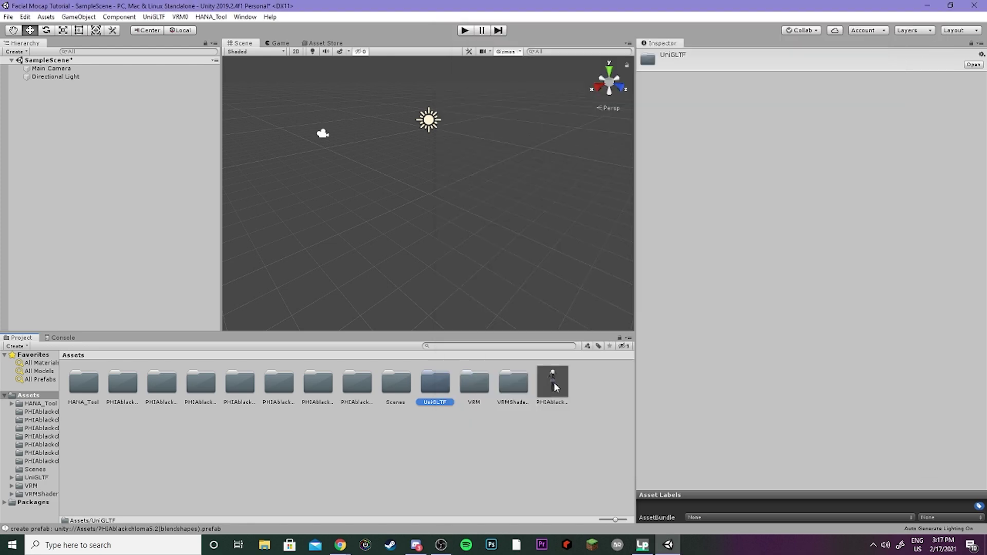
Step: Drop the PHIAblackchloma5.2(blendshapes) prefab into SampleScene and browse its Face mesh blend shapes
drag(554, 388, 149, 206)
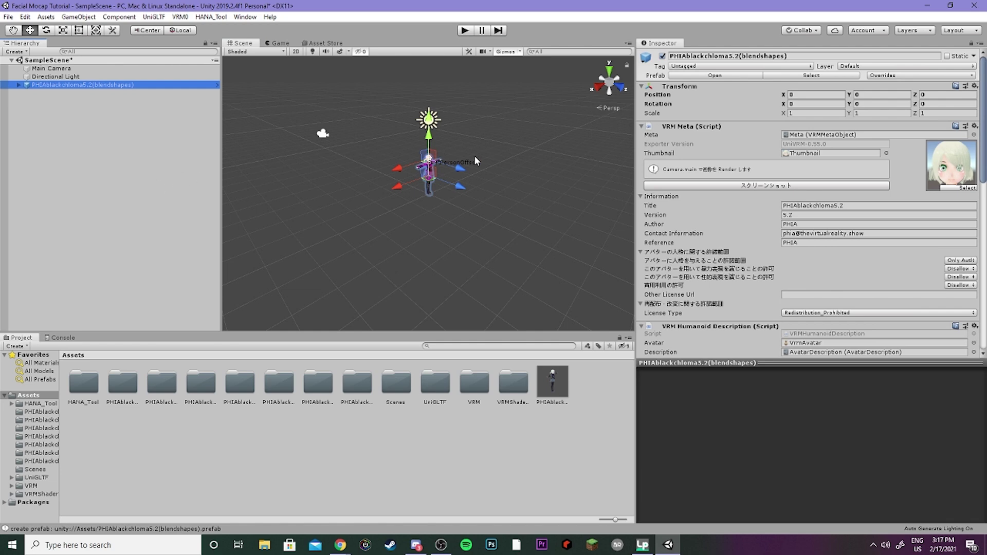
click(19, 85)
click(44, 93)
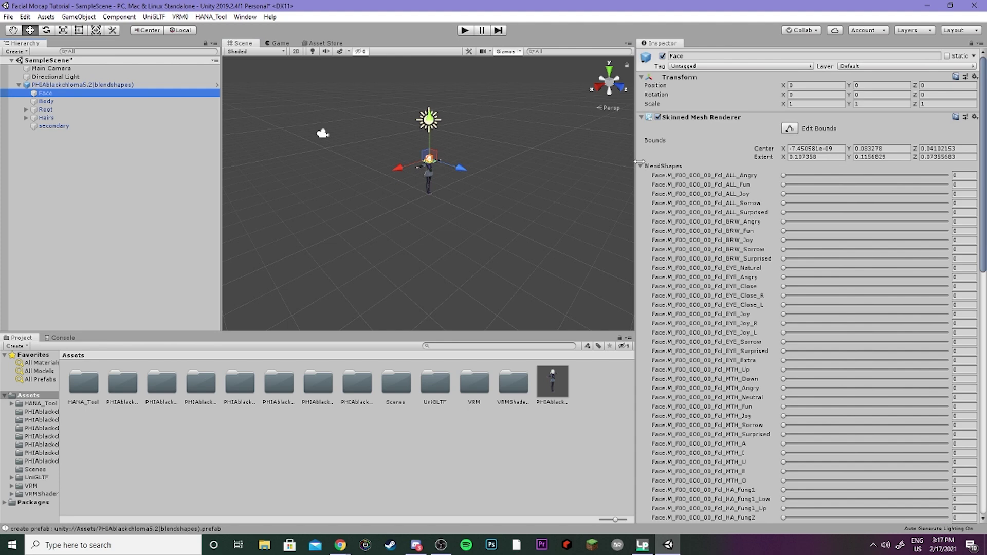
scroll(688, 195, down, 10)
scroll(714, 198, up, 10)
scroll(720, 198, down, 3)
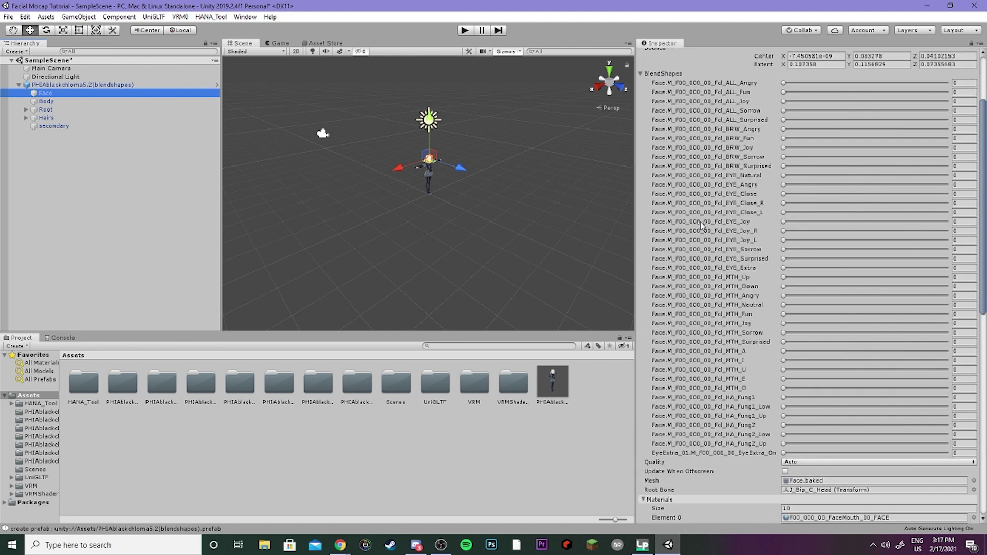
scroll(704, 226, up, 3)
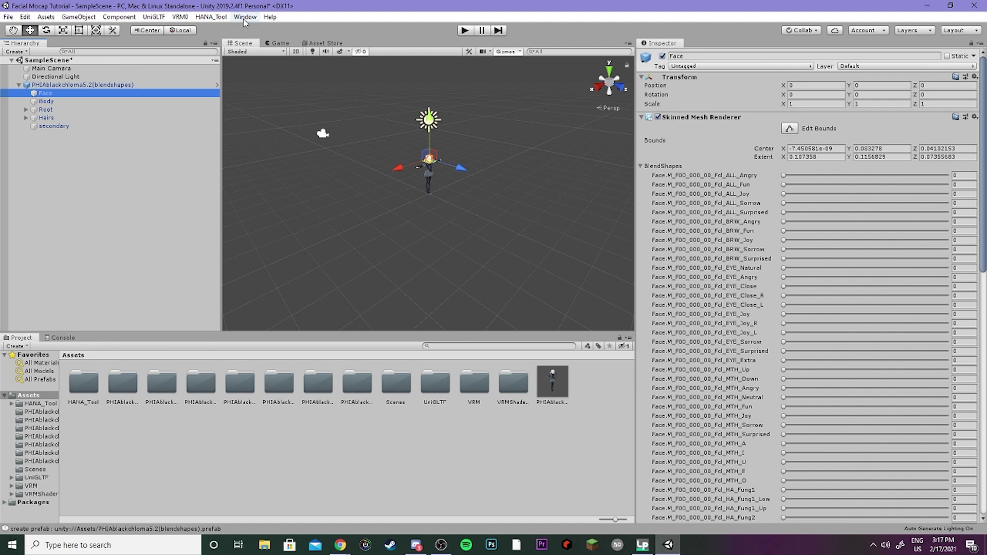
Step: Use HANA_Tool Reader to read the VRoid_v11_2_Female_Add.txt Perfect Sync blend shapes into Face
click(213, 17)
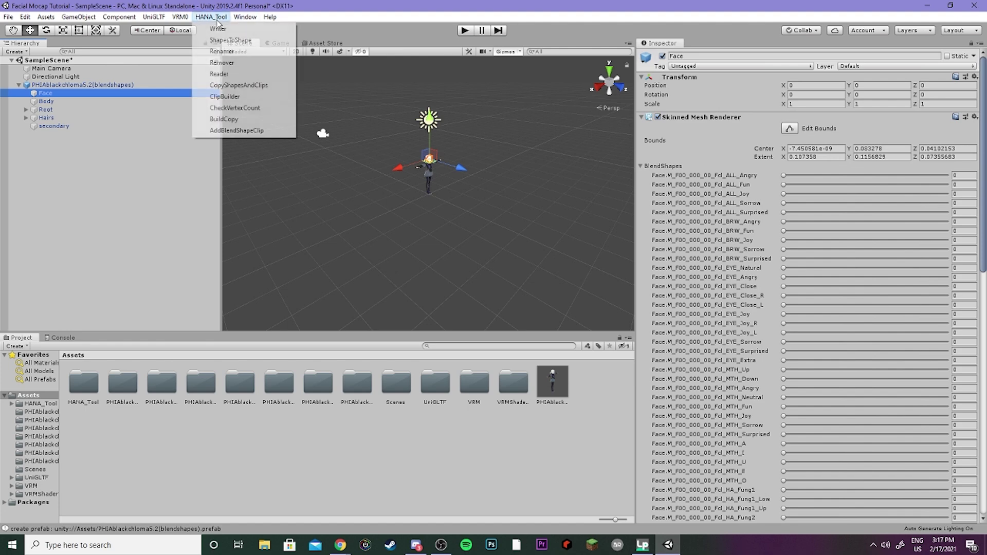
click(226, 73)
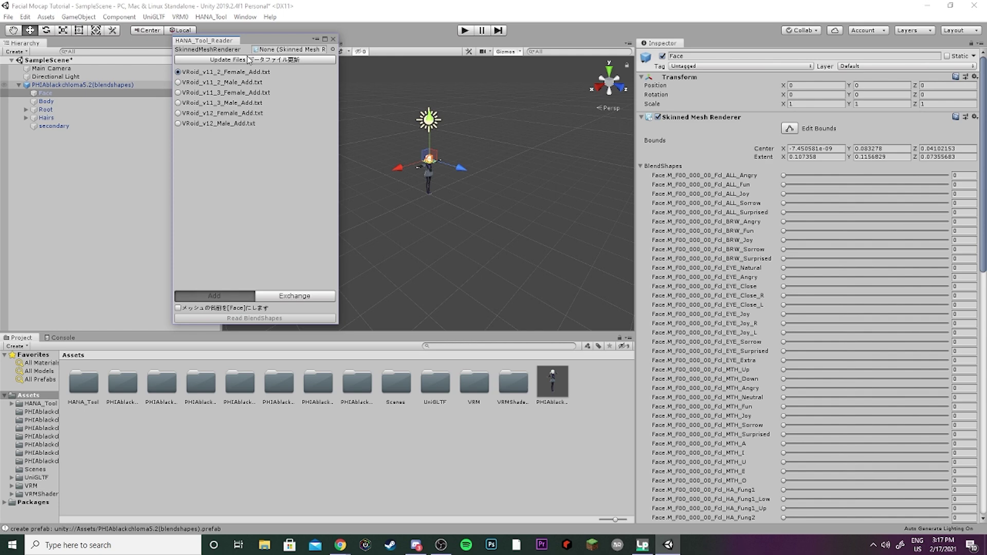
drag(109, 96, 258, 52)
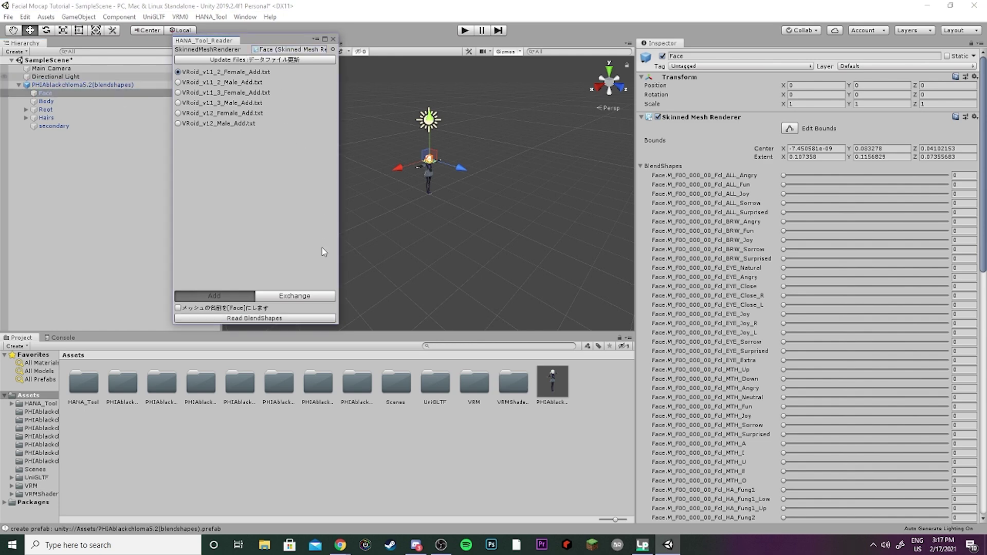
click(252, 319)
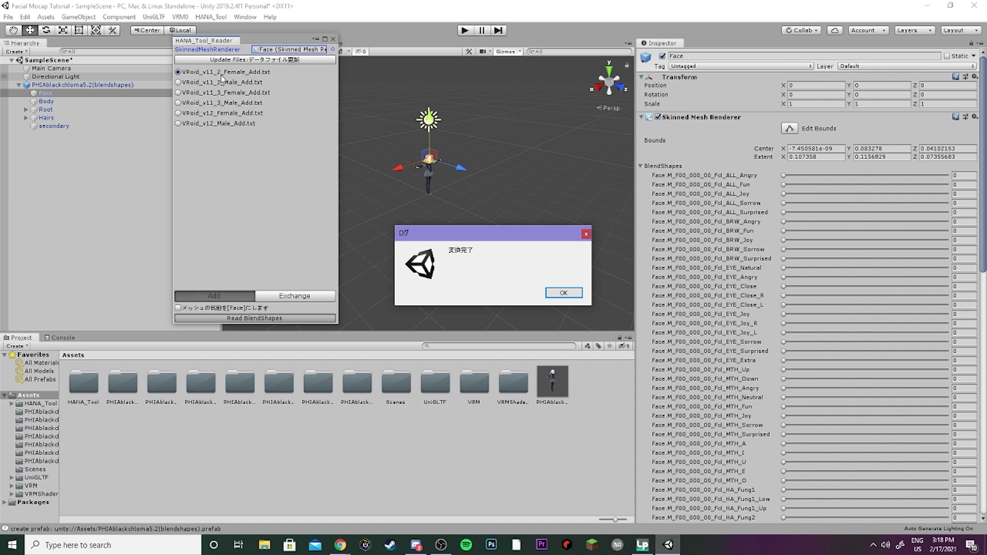
click(550, 292)
Step: Check the added shapes like browInnerUp, jawOpen and tongueOut, then close the Reader
scroll(689, 213, down, 20)
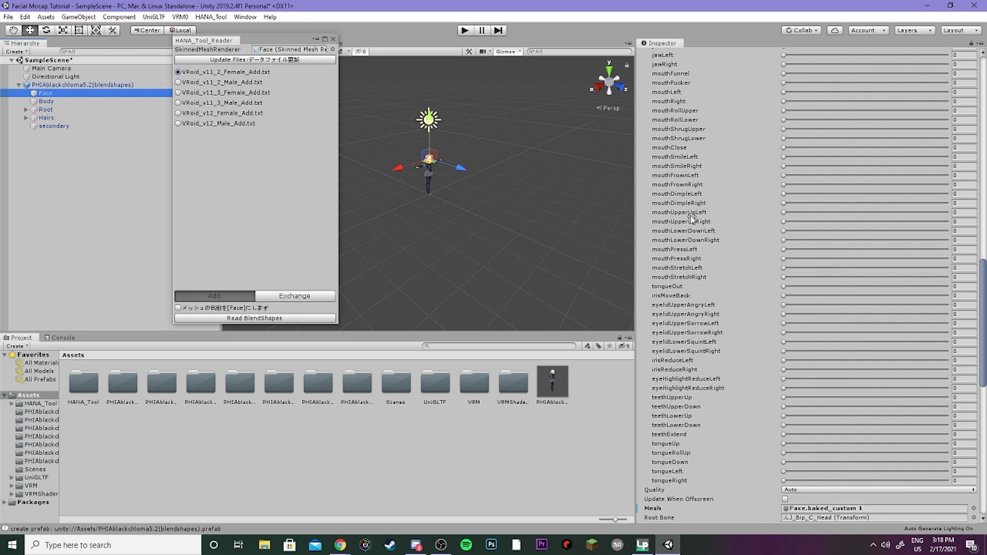
scroll(691, 216, up, 15)
scroll(690, 222, down, 12)
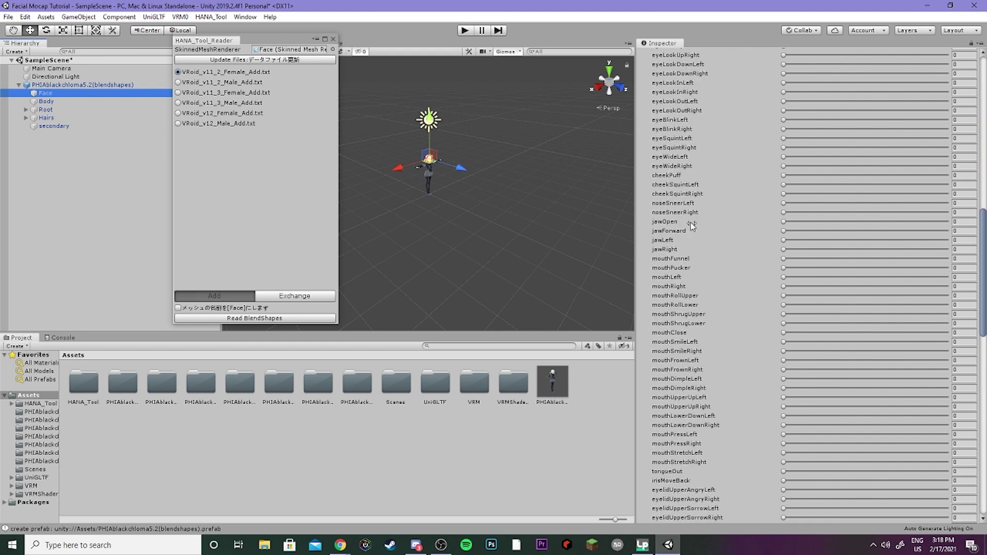
scroll(690, 222, up, 12)
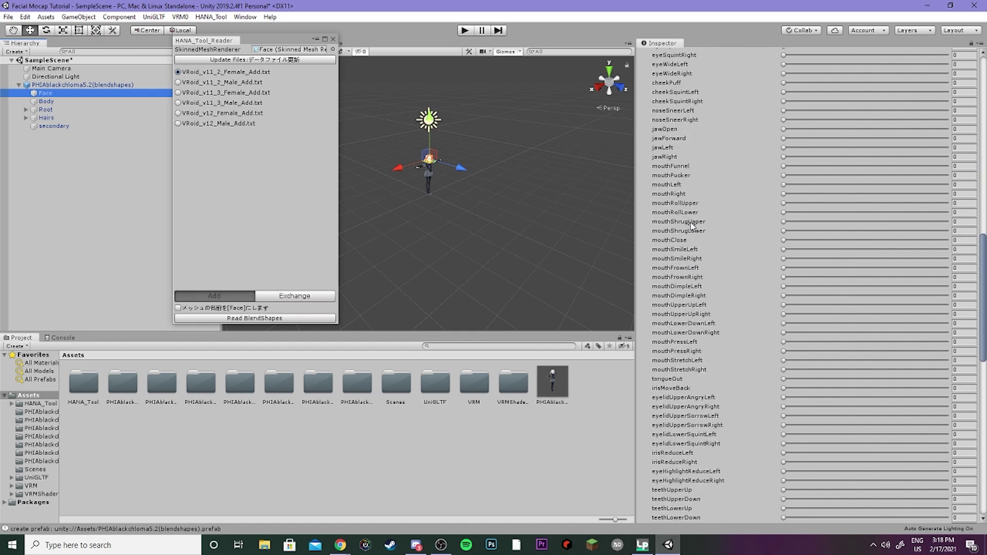
scroll(689, 222, down, 10)
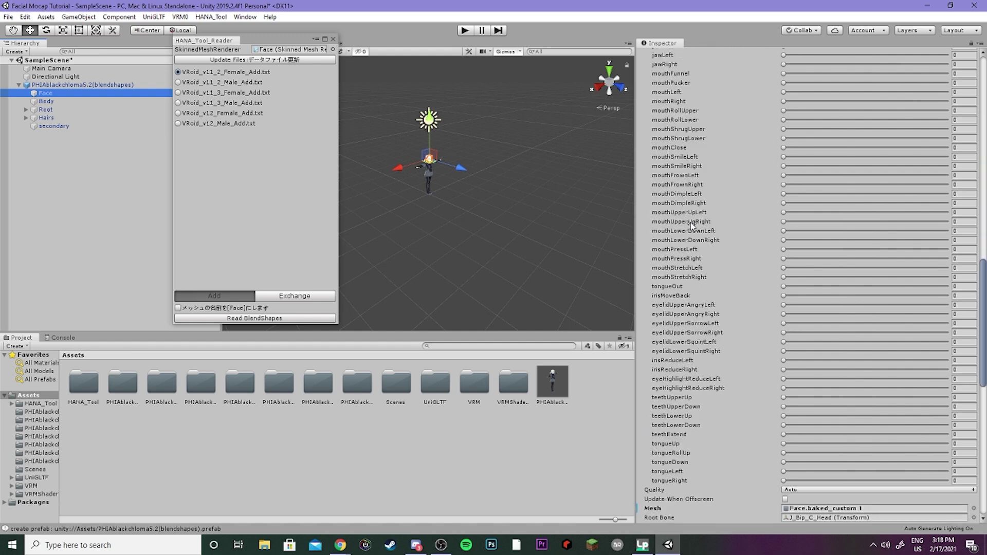
click(333, 39)
Step: Generate Perfect Sync blend shape clips for the avatar with HANA_Tool ClipBuilder, then close it
click(210, 17)
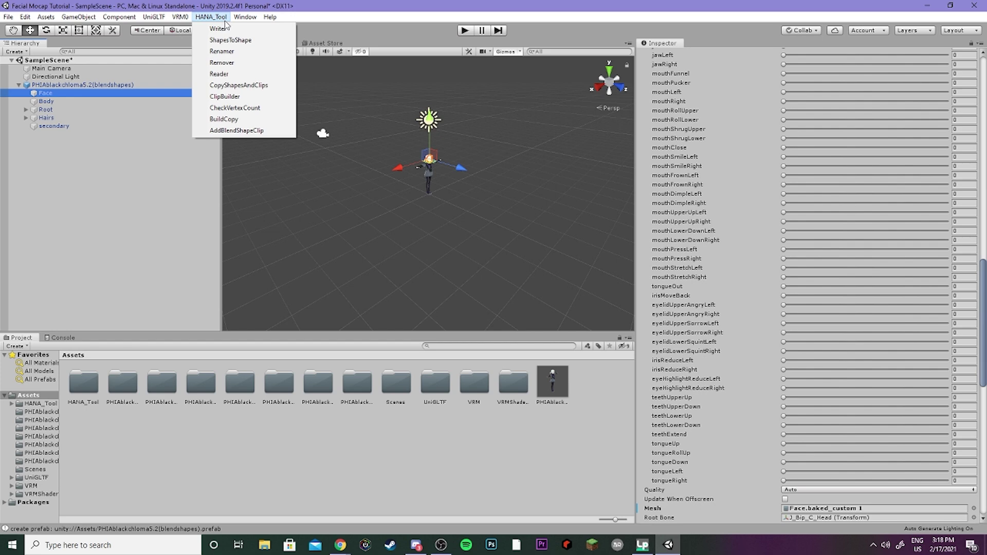
click(259, 98)
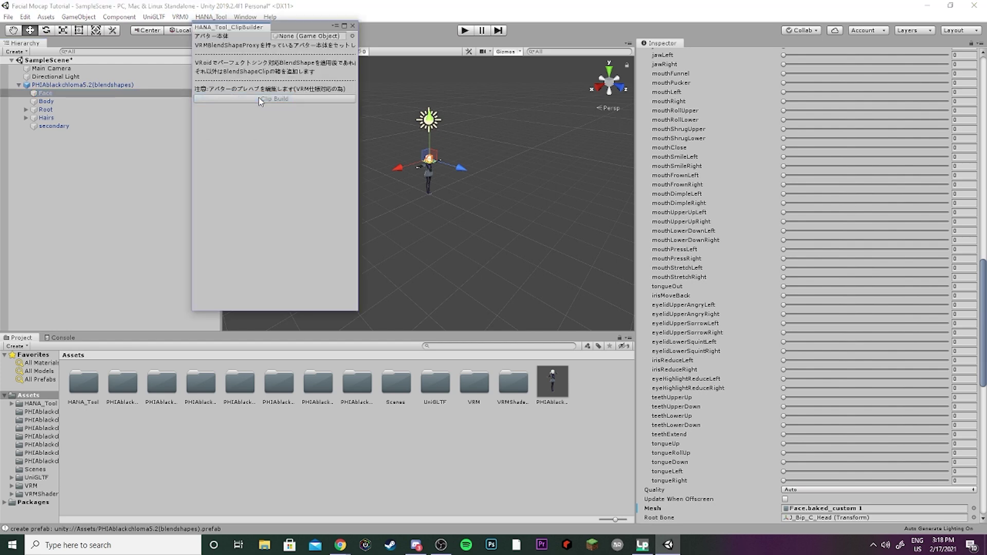
click(82, 88)
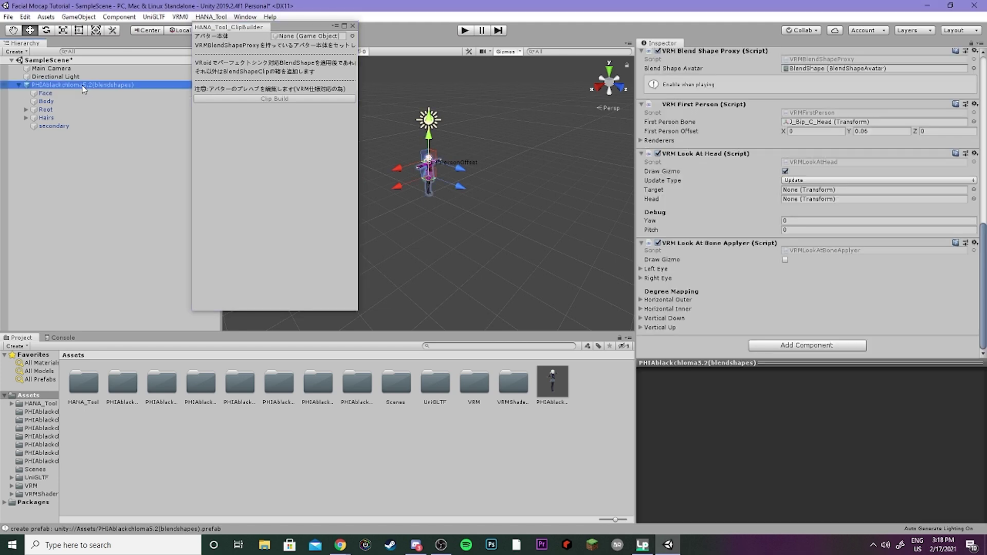
drag(84, 90, 291, 39)
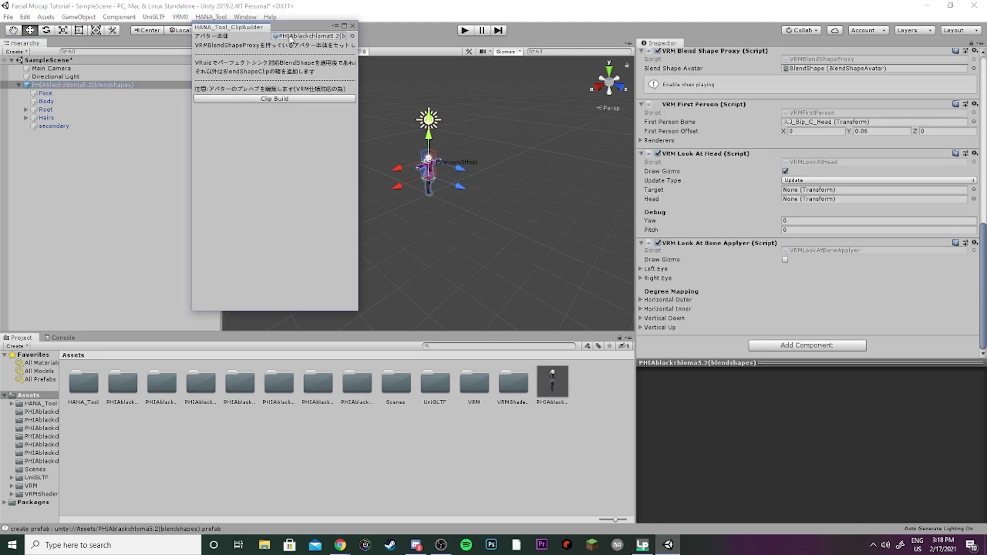
click(291, 99)
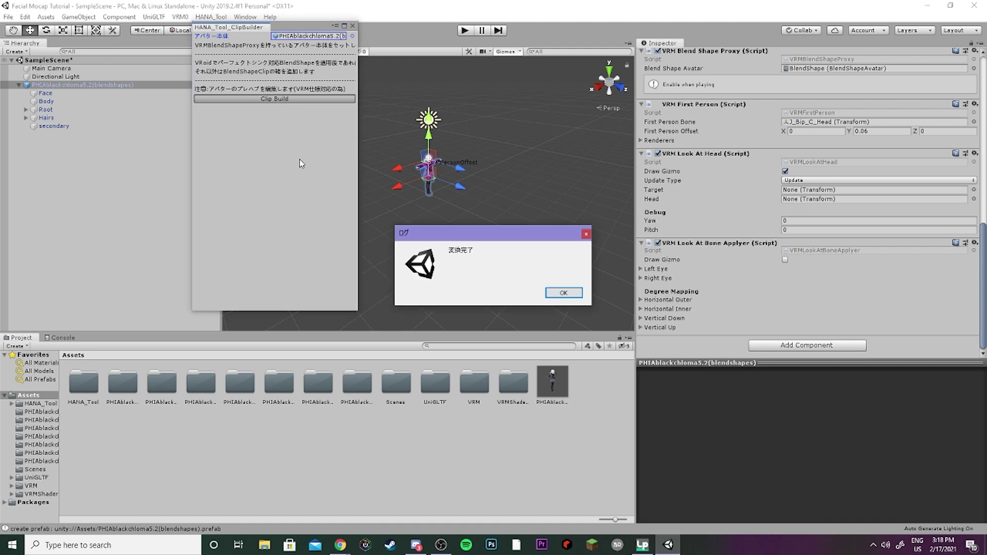
click(563, 293)
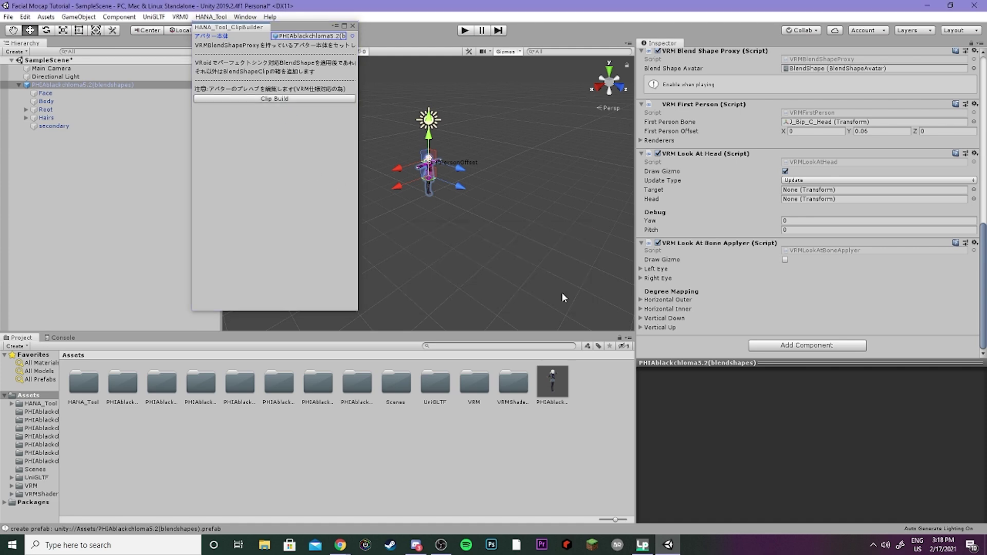
click(353, 26)
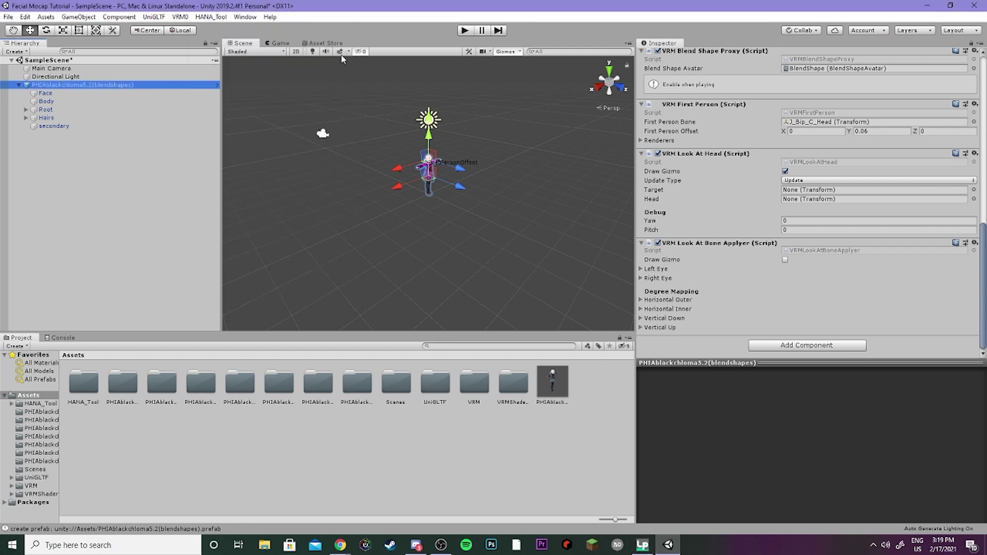
Step: Open the avatar's BlendShapes folder and load its BlendShape asset for clip editing
click(156, 391)
click(193, 389)
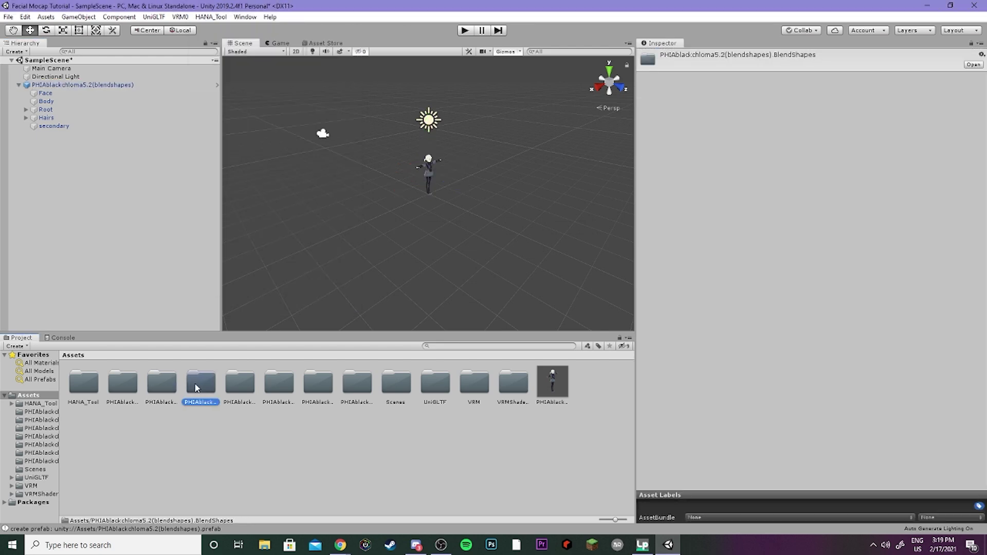
double_click(209, 389)
click(86, 381)
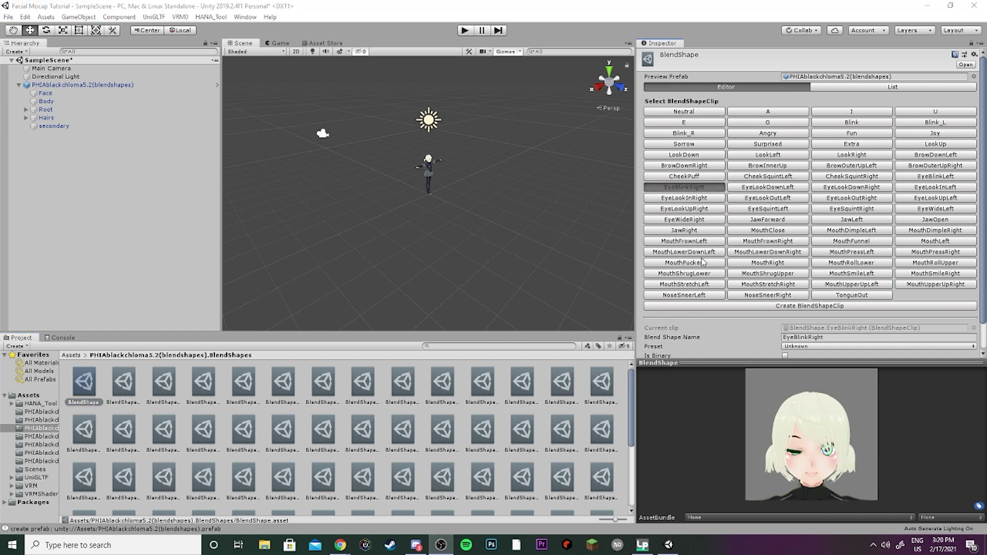
click(938, 177)
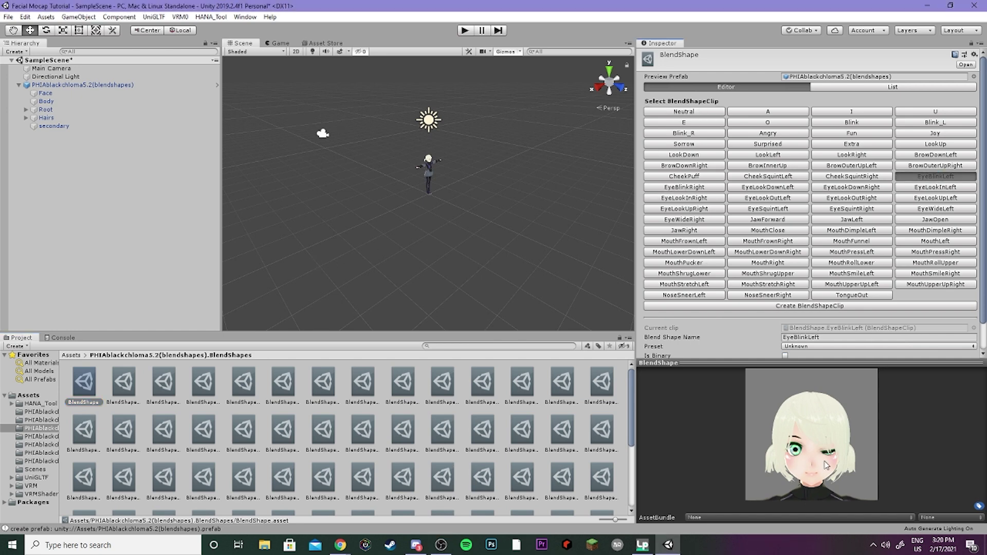
Step: In the EyeBlinkRight clip, set eyeBlinkRight to 0 and EYE_Close_R to 100
click(697, 189)
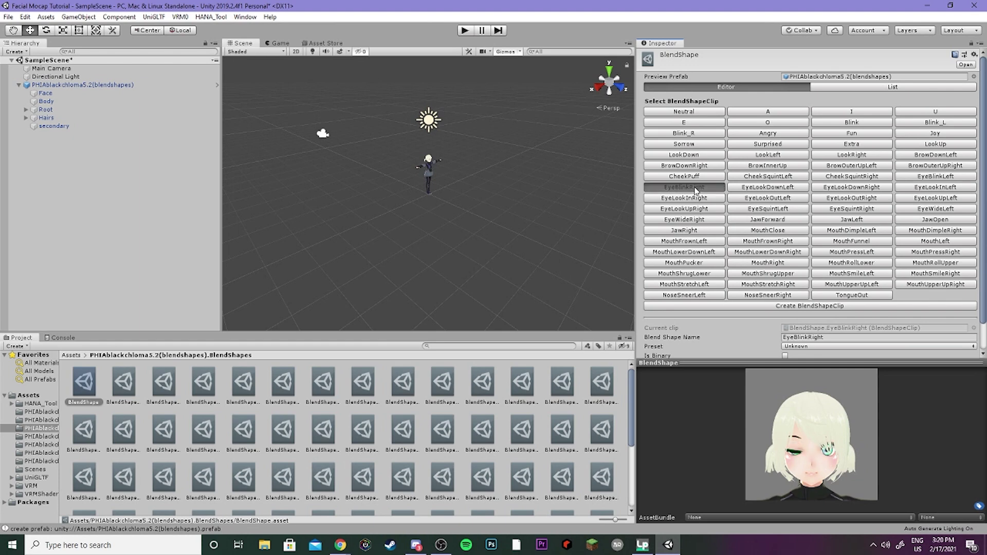
scroll(735, 349, down, 2)
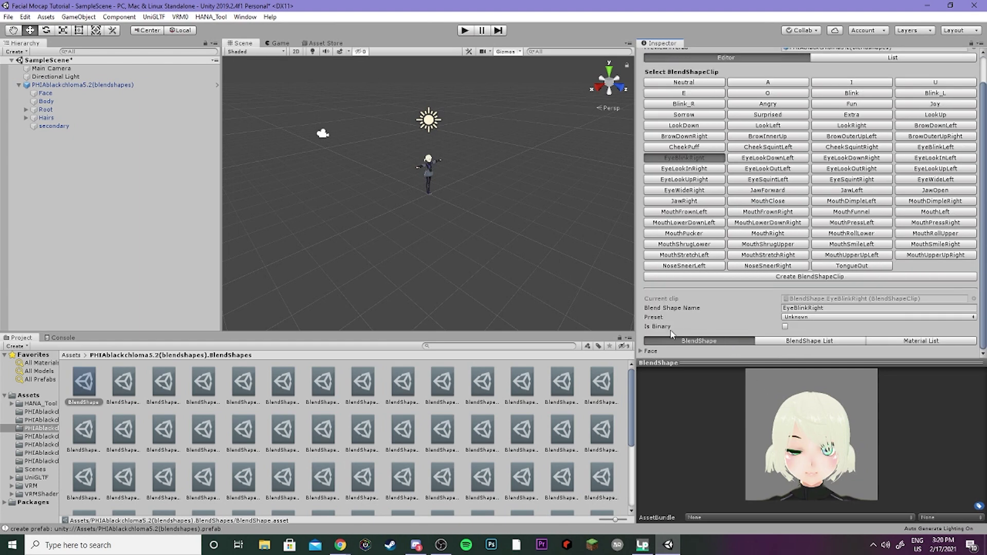
click(644, 352)
scroll(688, 335, down, 10)
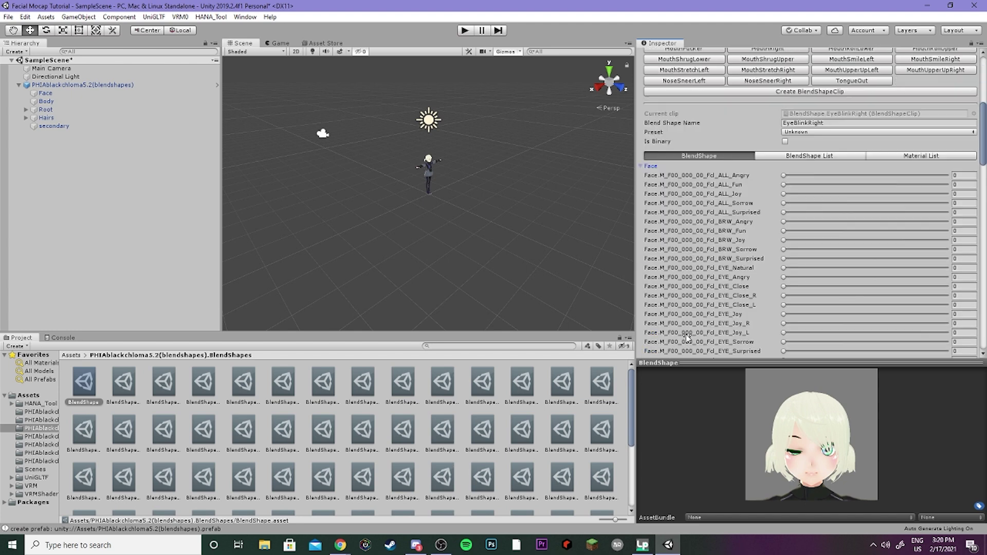
scroll(688, 331, down, 6)
scroll(719, 292, up, 4)
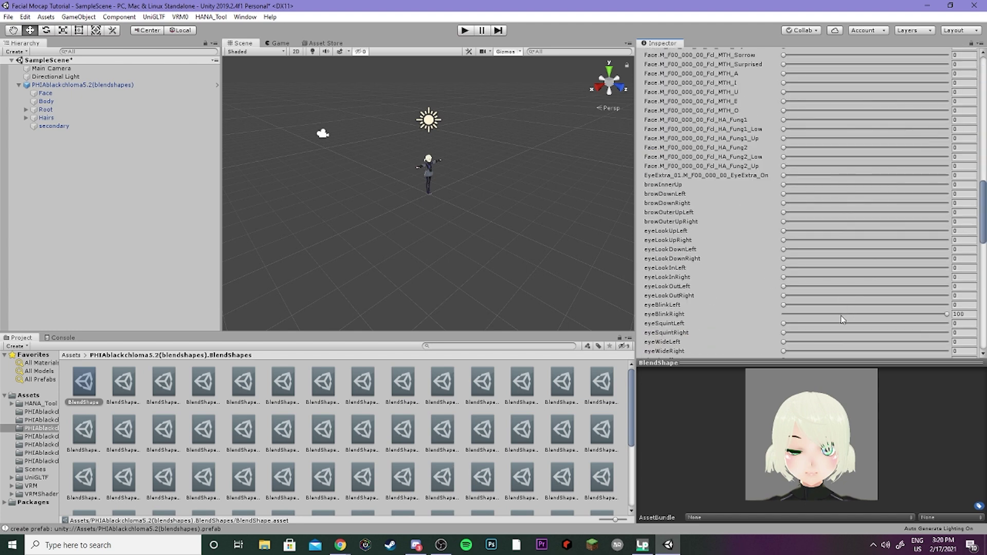
drag(841, 318, 783, 319)
scroll(709, 324, up, 5)
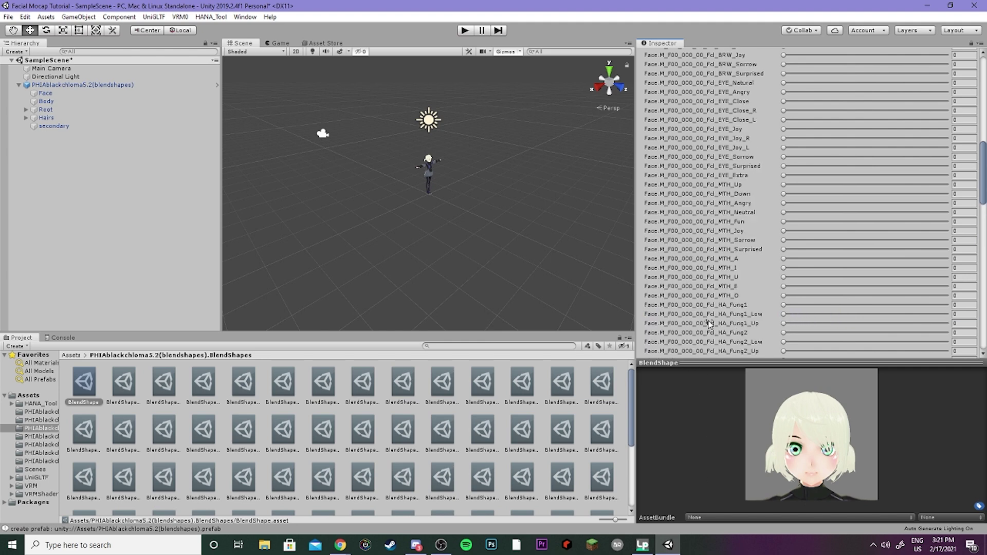
scroll(708, 324, up, 5)
scroll(708, 324, down, 3)
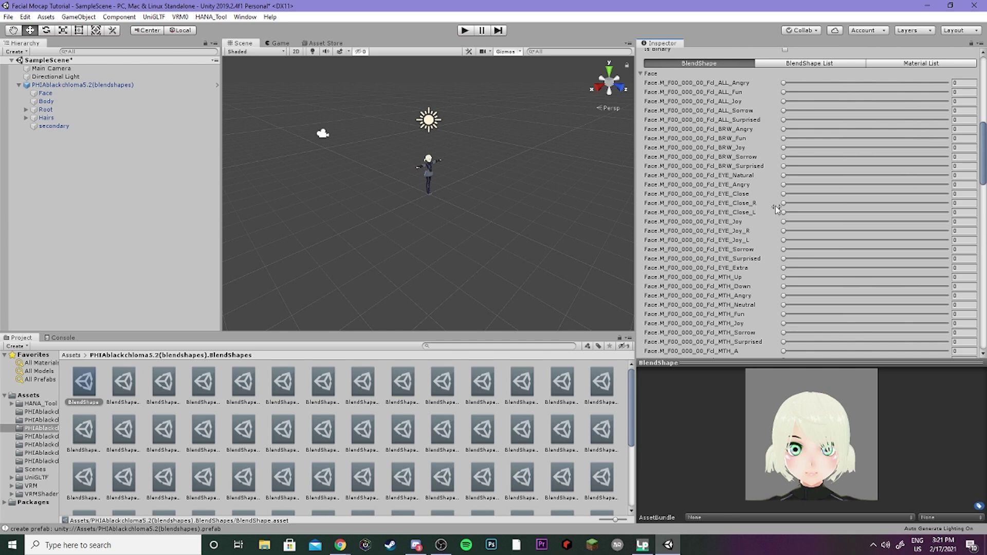
drag(782, 203, 973, 207)
scroll(918, 224, up, 4)
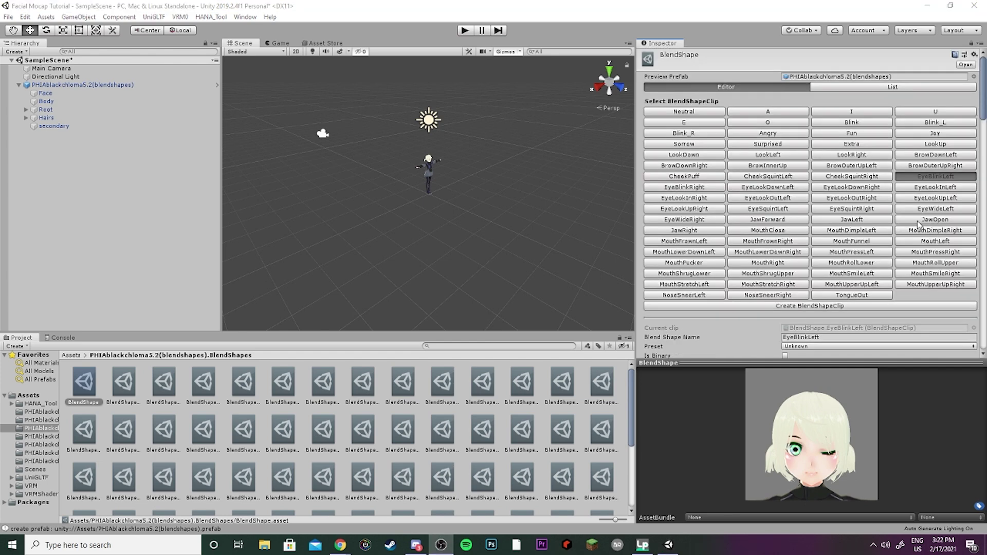
Step: In the JawOpen clip, set jawOpen to 0 and raise MTH_A to 100
click(919, 222)
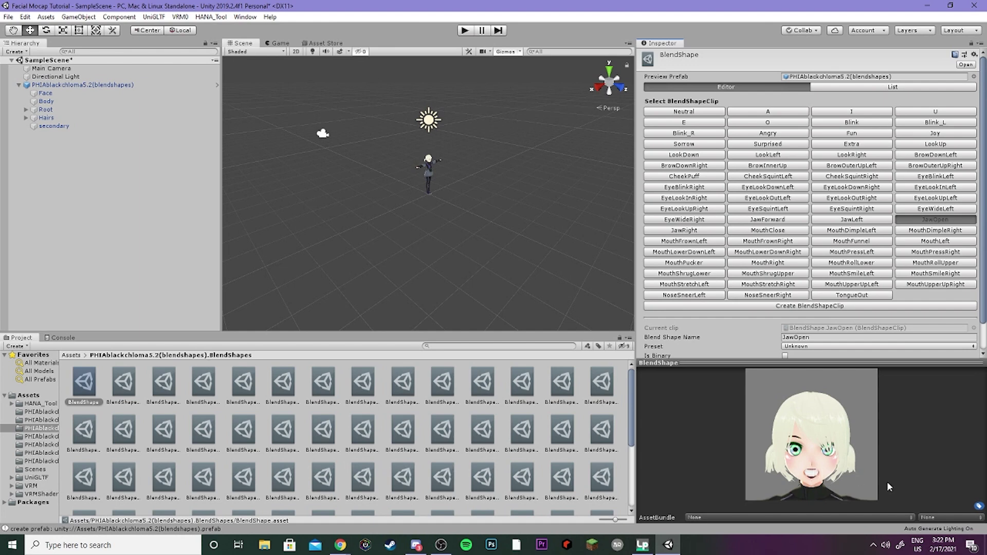
scroll(715, 332, down, 2)
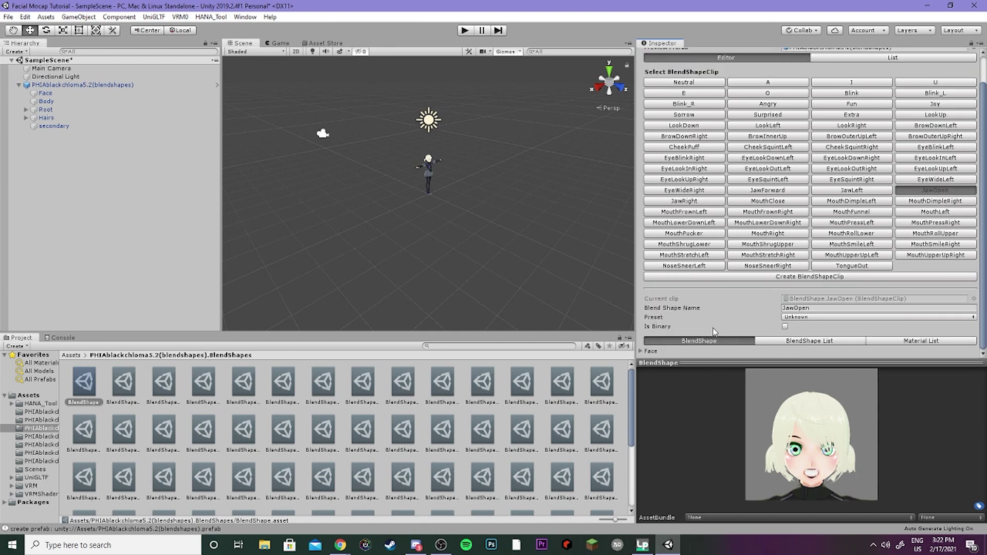
click(641, 351)
scroll(690, 339, down, 10)
scroll(774, 258, down, 10)
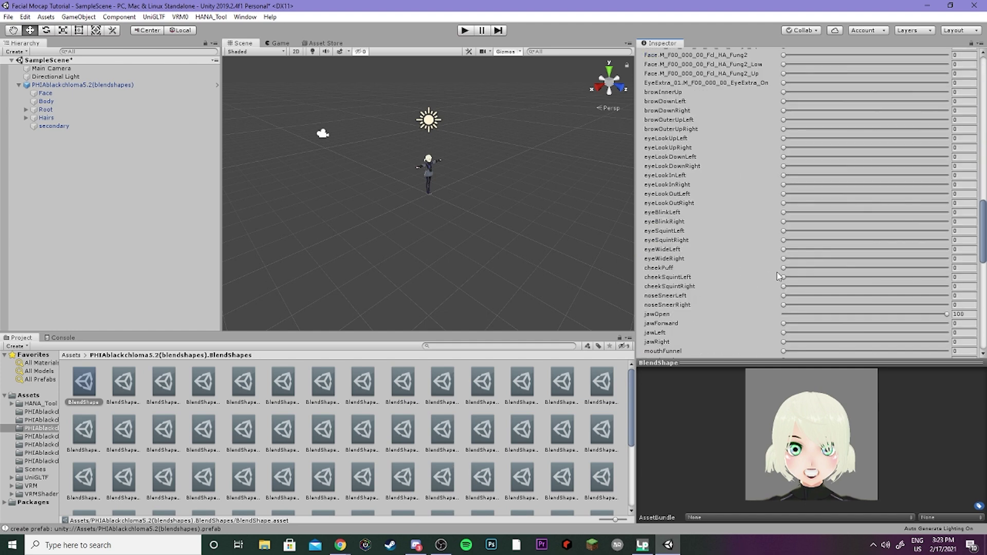
drag(791, 129, 781, 132)
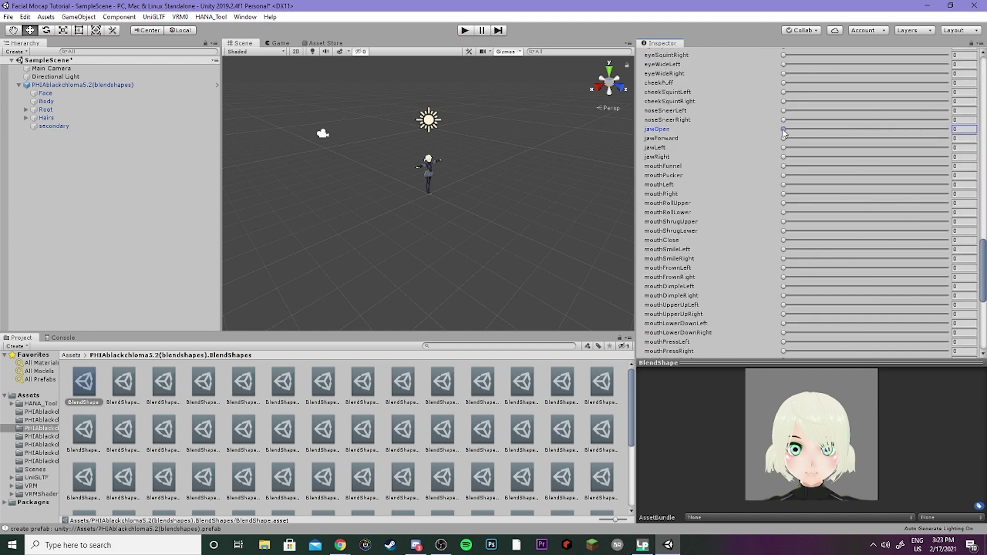
scroll(776, 229, up, 15)
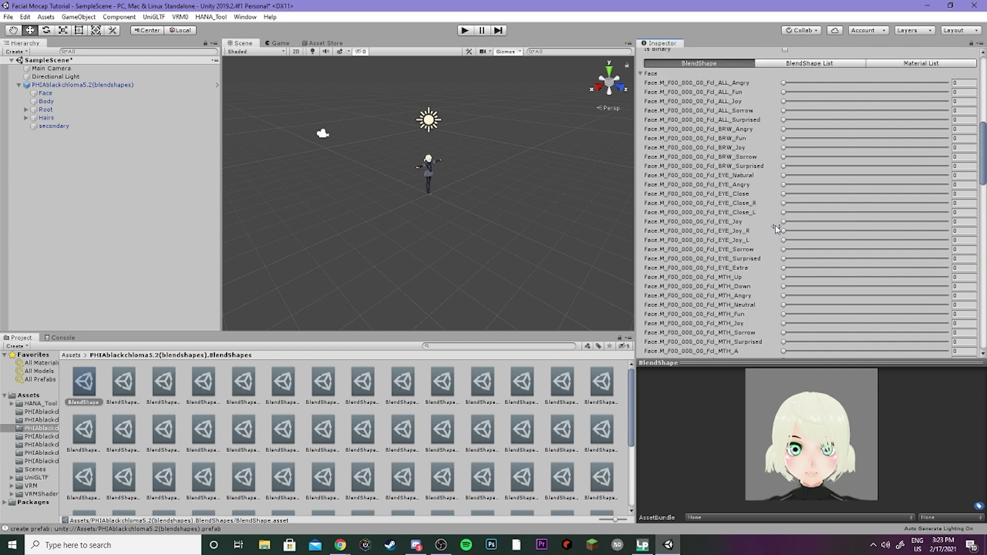
scroll(776, 229, down, 5)
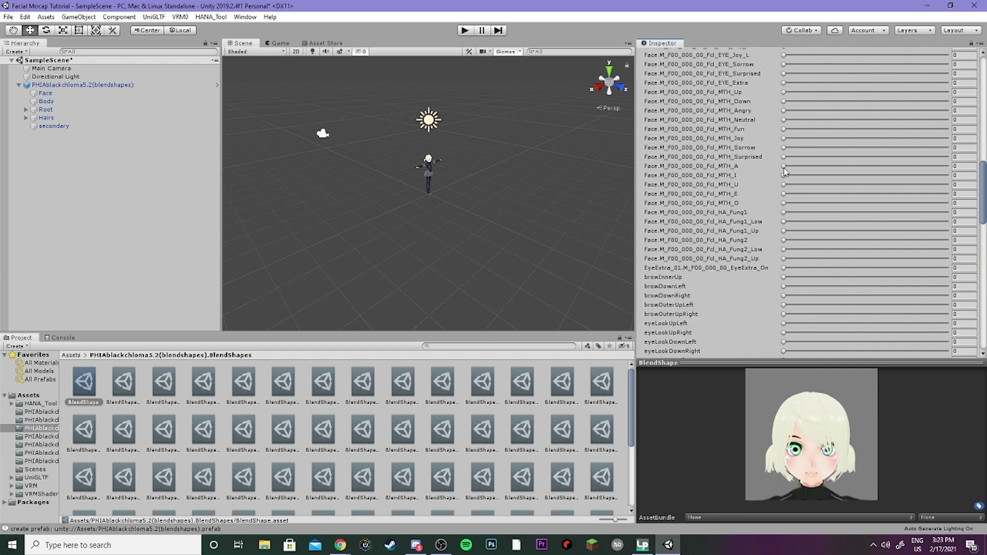
drag(783, 167, 968, 185)
Step: Push teethLowerDown nearly to full and teethUpperUp to 100 in the JawOpen clip
scroll(767, 270, down, 10)
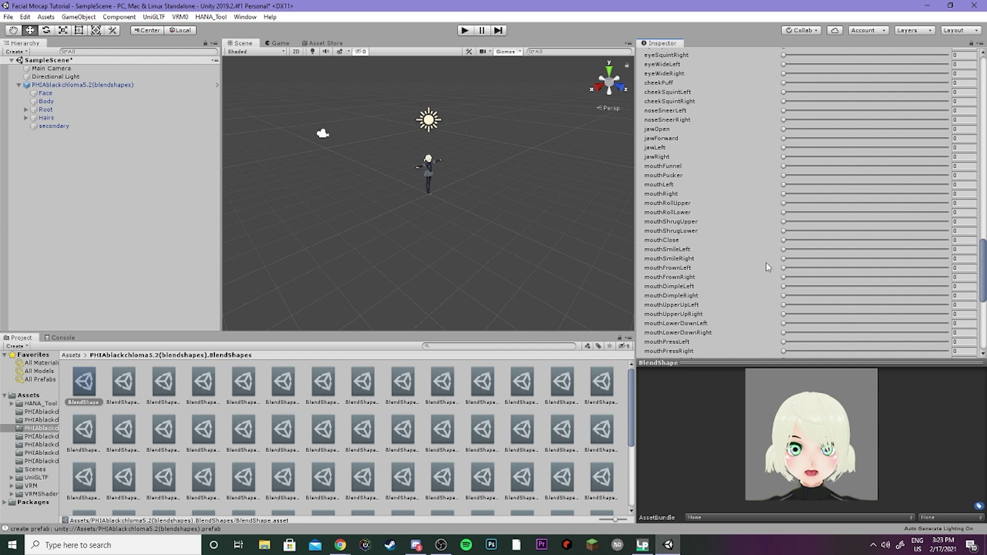
scroll(766, 263, down, 10)
drag(782, 297, 973, 297)
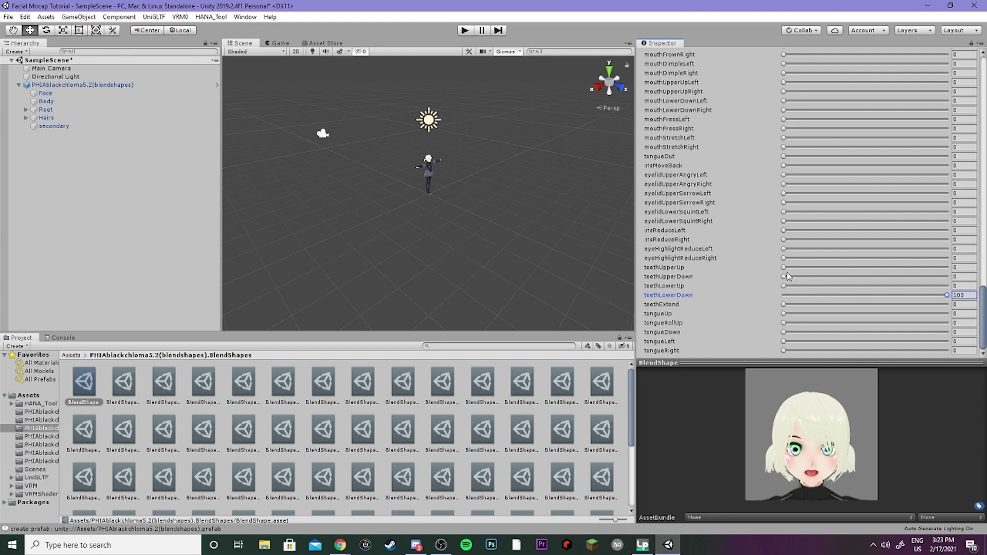
drag(783, 268, 959, 286)
Step: Reduce the mouthPucker weight from 45.95 to 26.2
scroll(720, 334, up, 15)
scroll(703, 327, down, 4)
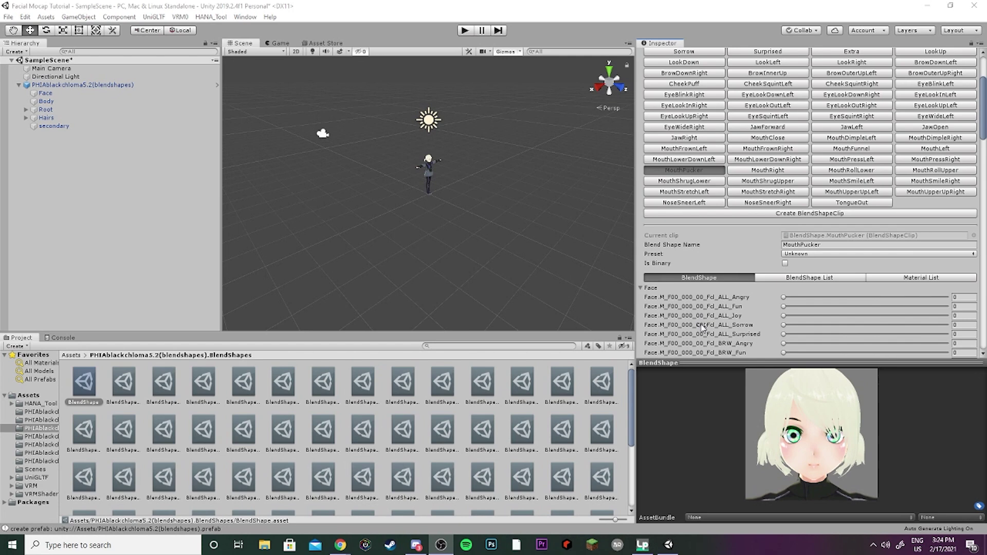
scroll(702, 327, down, 15)
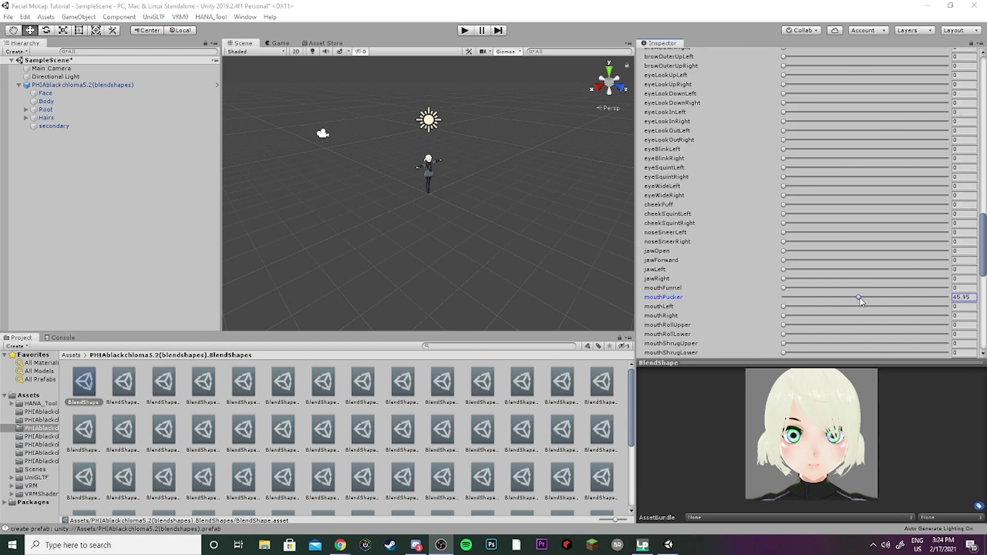
drag(859, 298, 883, 302)
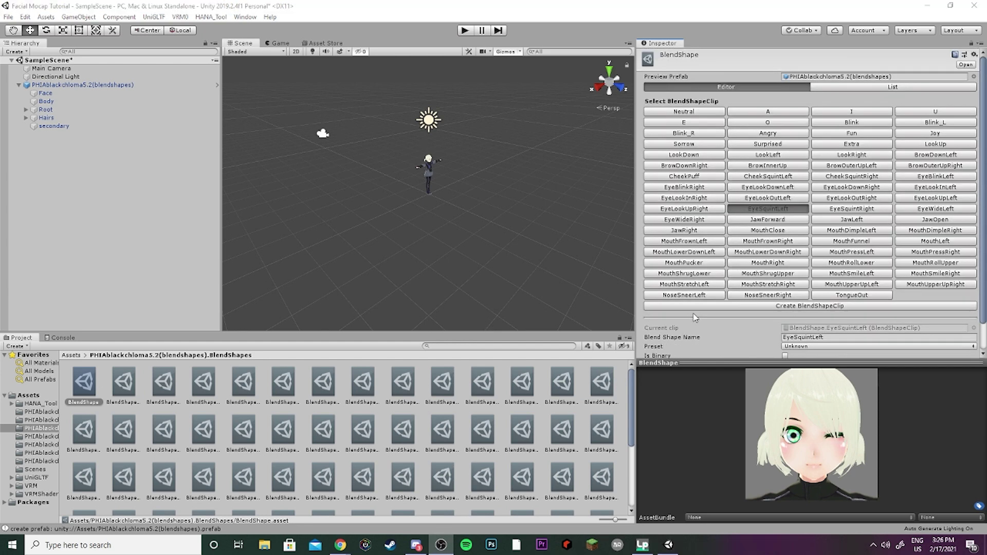
Step: In the EyeSquintRight clip, lower eyeSquintRight to 37.5
click(834, 210)
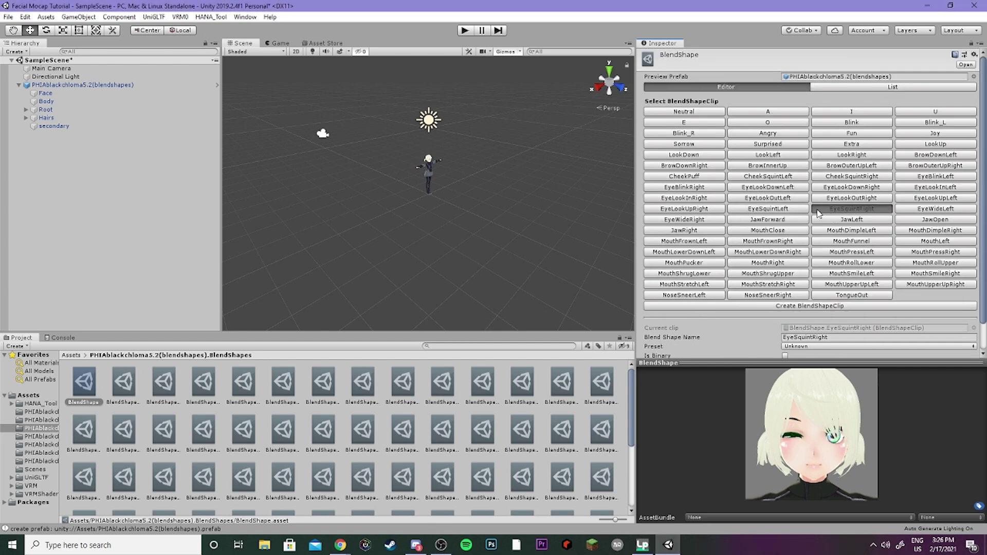
scroll(649, 343, down, 10)
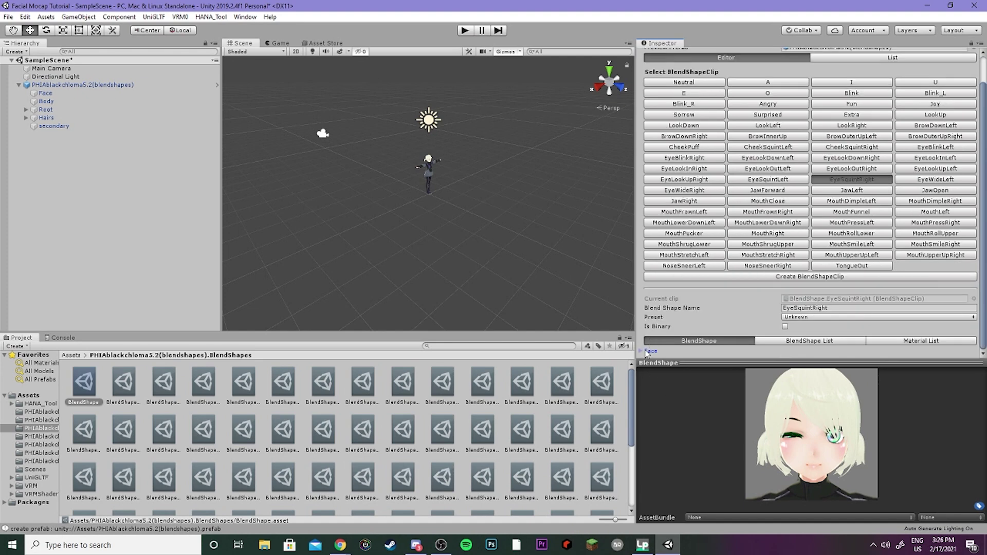
scroll(754, 346, down, 15)
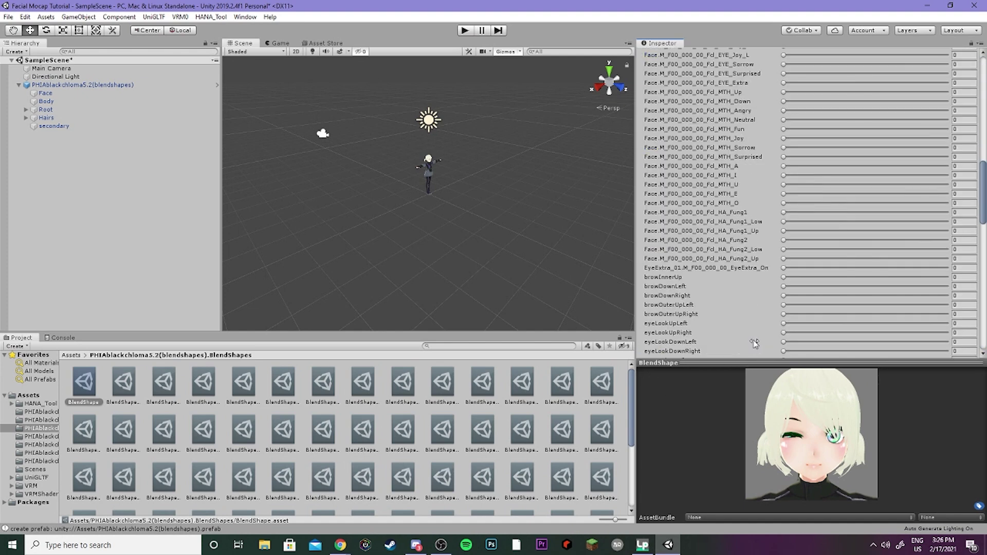
drag(882, 243, 834, 248)
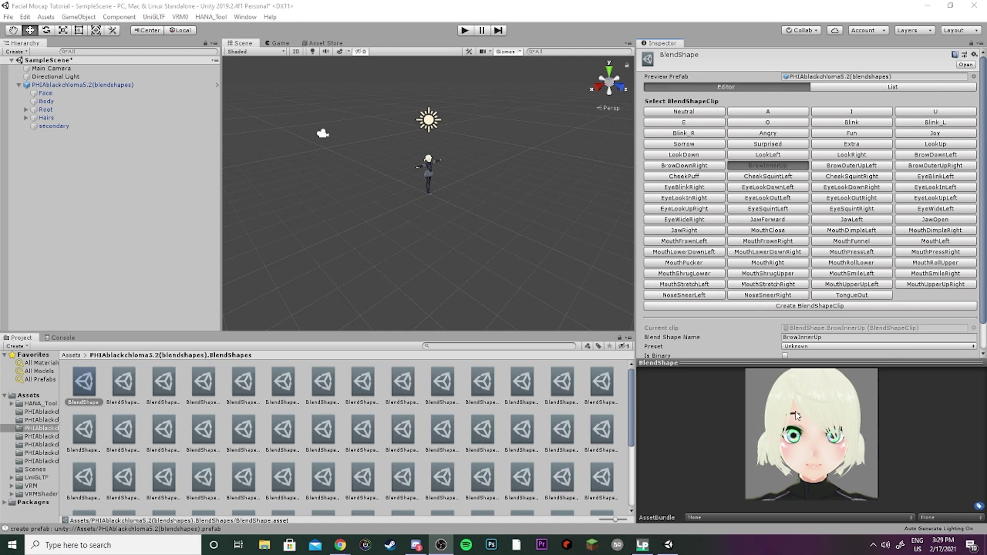
Step: In the BrowInnerUp clip, lower browInnerUp from 50 to 19.9 and adjust another Face slider
scroll(666, 344, down, 1)
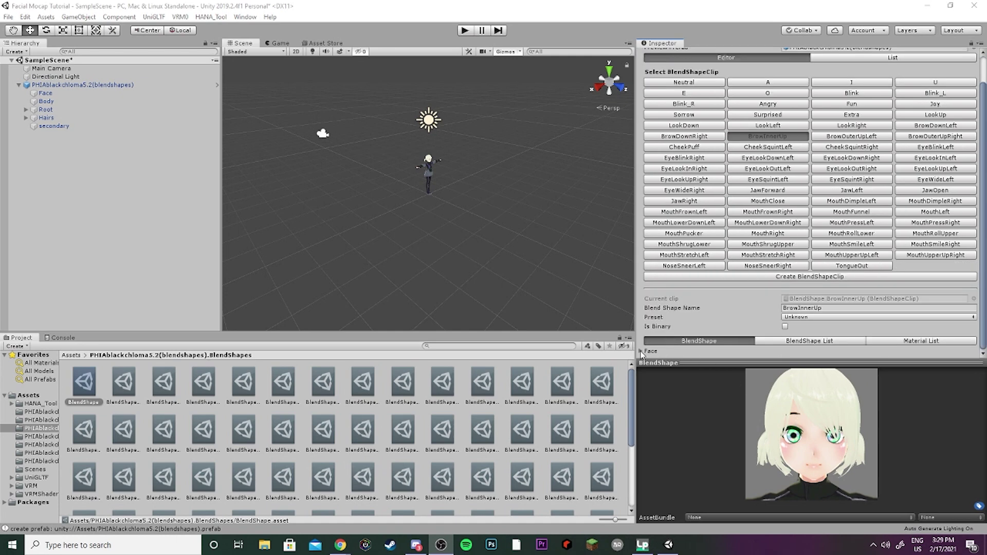
click(712, 345)
scroll(715, 340, down, 10)
scroll(787, 237, down, 5)
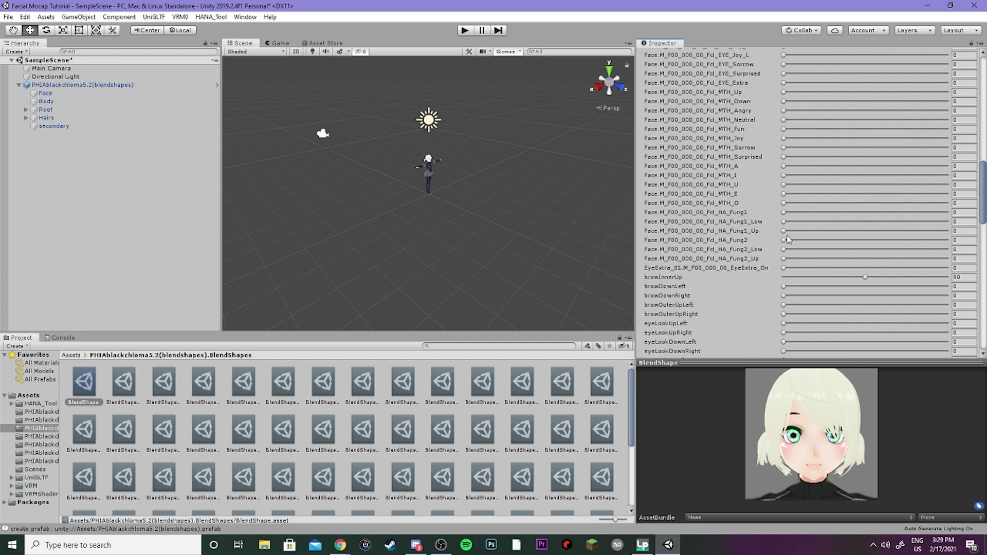
drag(854, 277, 834, 287)
scroll(822, 221, down, 7)
mouse_move(783, 221)
mouse_down()
mouse_move(825, 224)
mouse_move(783, 224)
mouse_up()
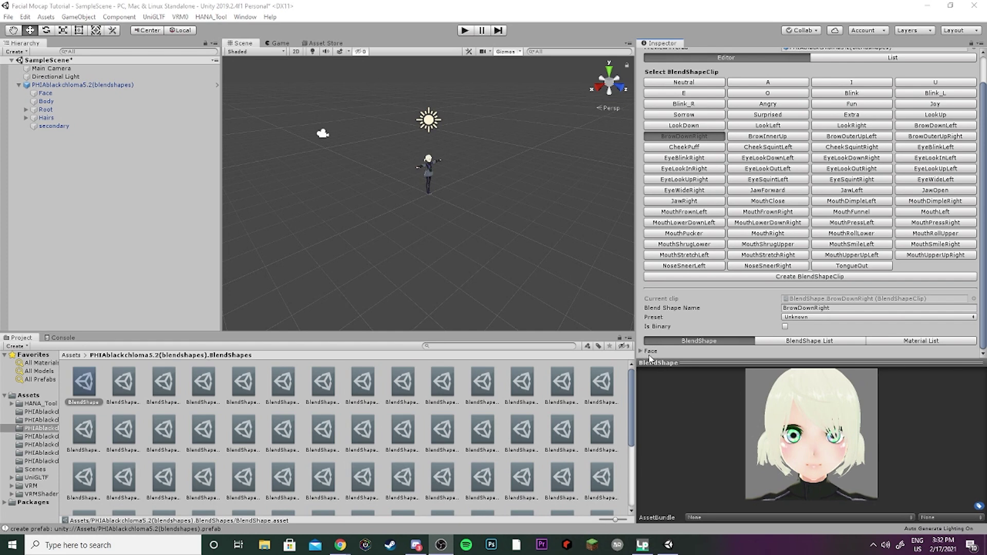
Step: In the first brow clip, raise browDownRight to 20.5 and add eyelidUpperSorrowRight at 20.2
click(646, 353)
scroll(647, 355, down, 10)
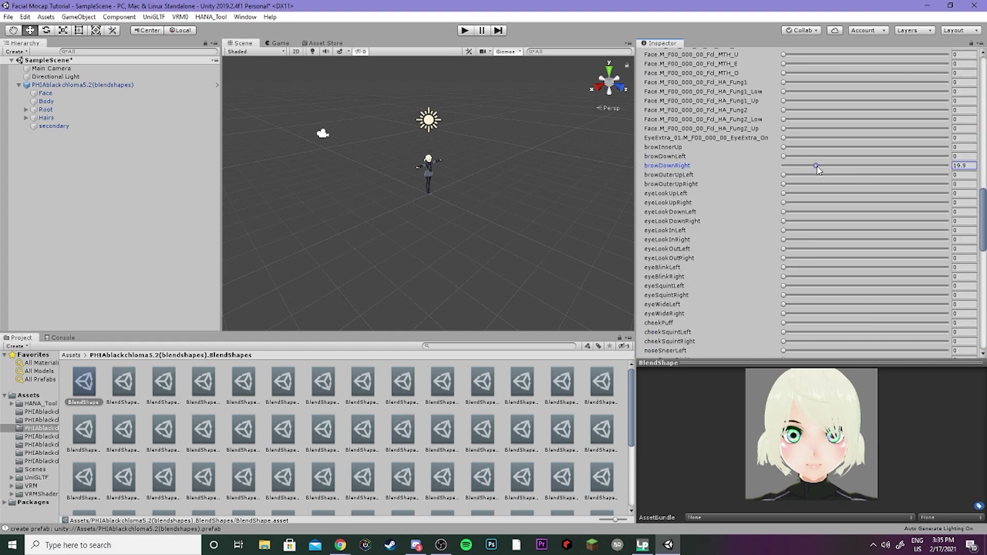
drag(817, 167, 817, 167)
scroll(738, 200, down, 3)
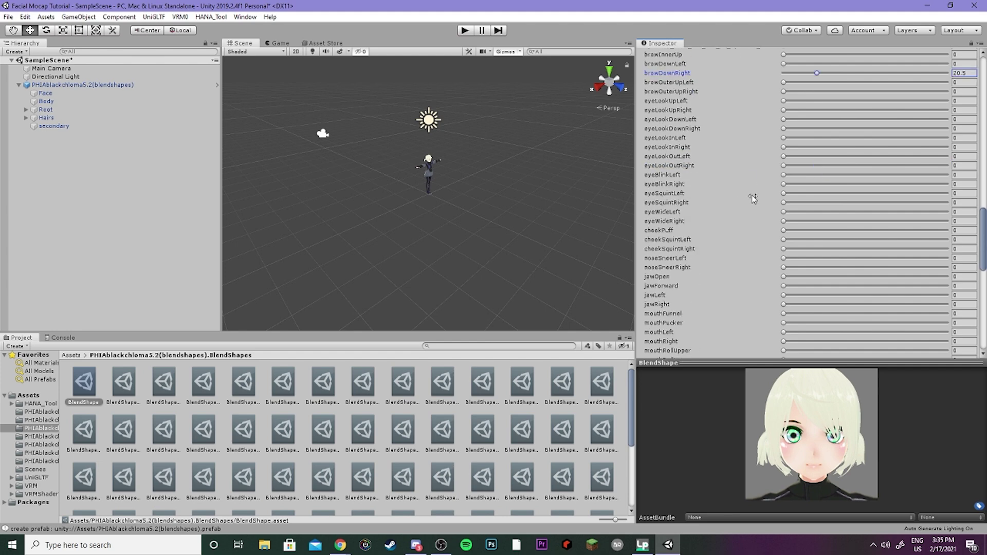
scroll(752, 199, down, 6)
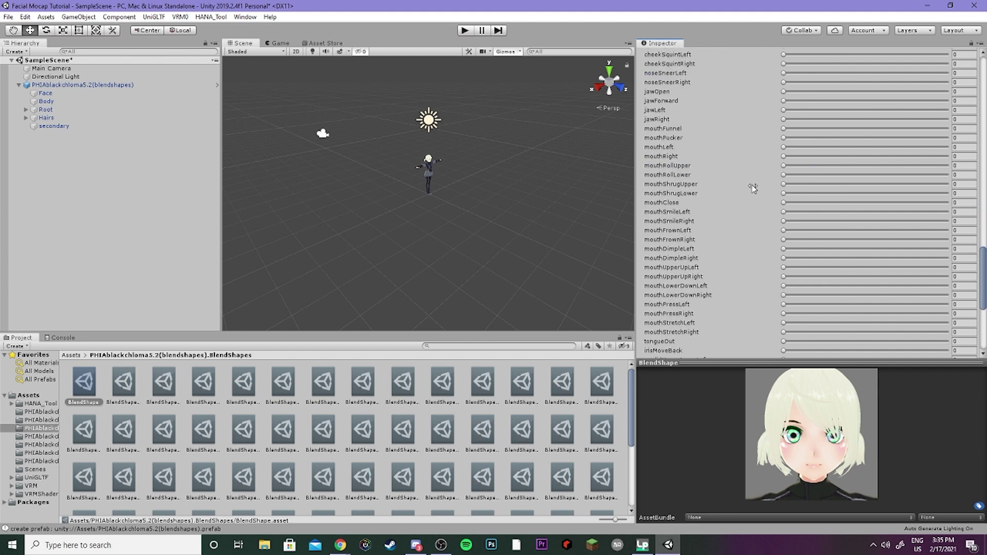
scroll(752, 190, down, 6)
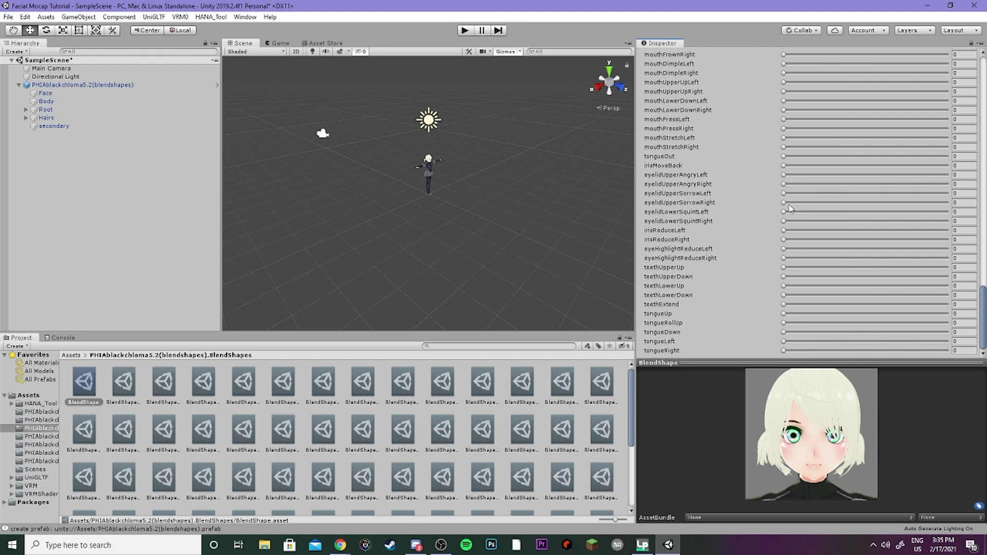
drag(784, 203, 819, 207)
scroll(708, 313, up, 15)
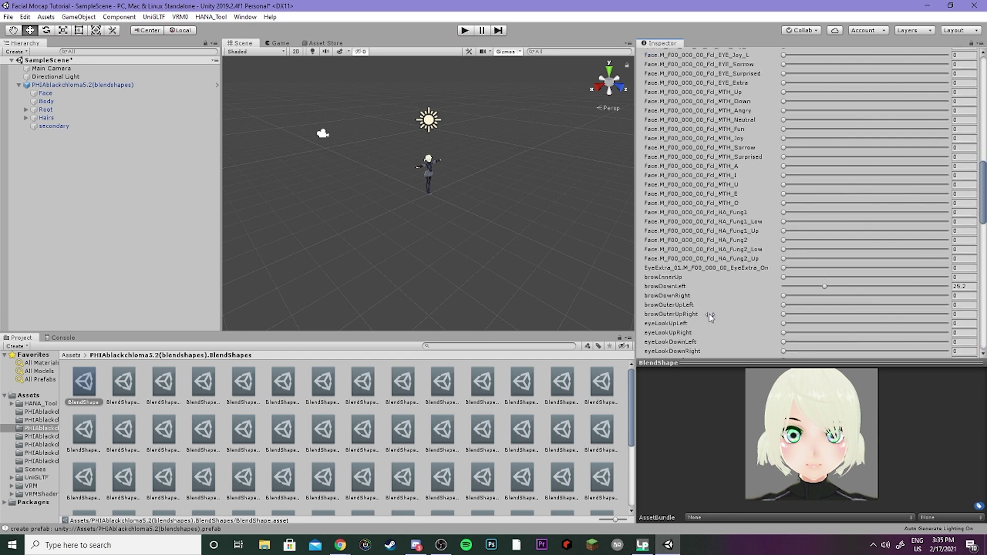
drag(783, 287, 829, 288)
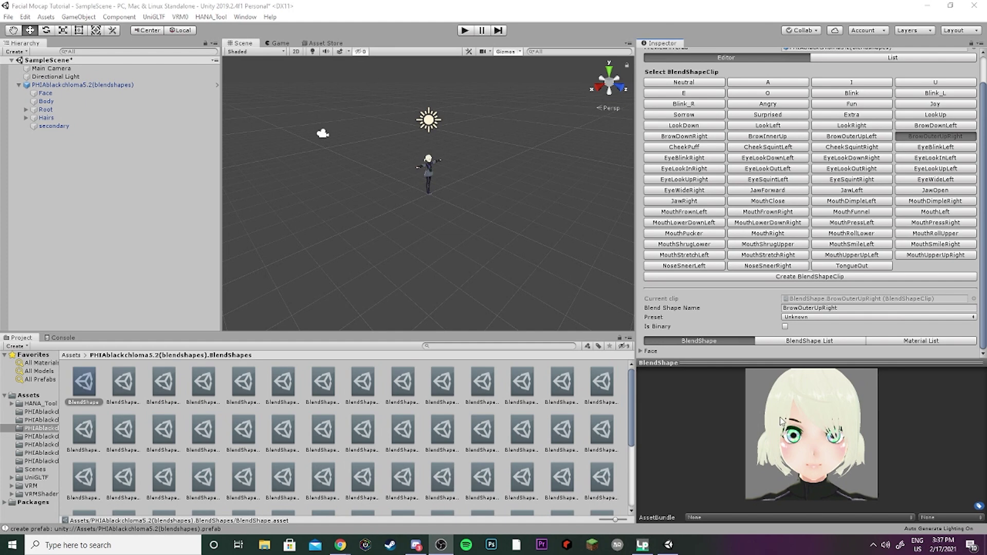
Step: In the next clip, add eyelidUpperAngryRight at 24.5 and an eyeWideRight weight of 17.9
click(641, 351)
scroll(705, 303, down, 5)
scroll(705, 302, down, 15)
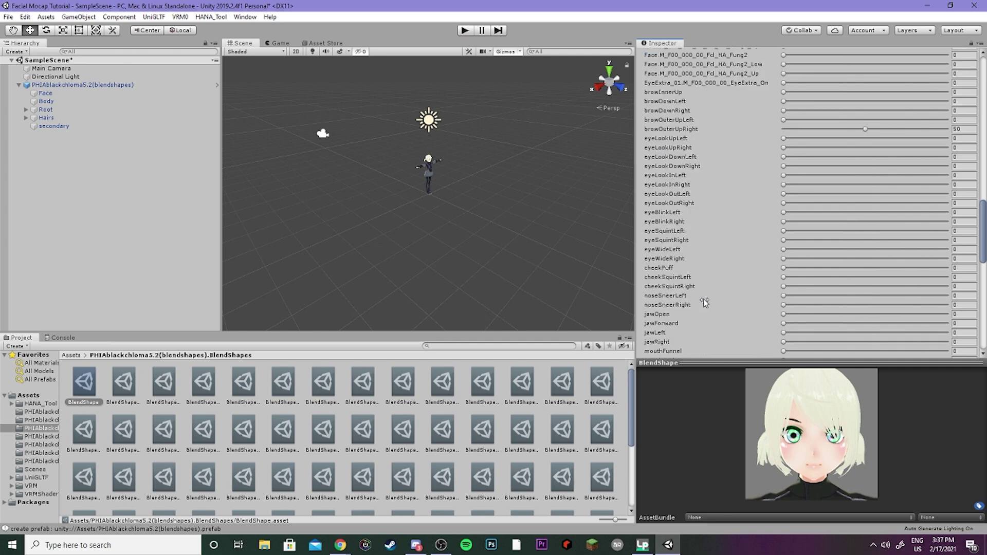
scroll(705, 302, down, 3)
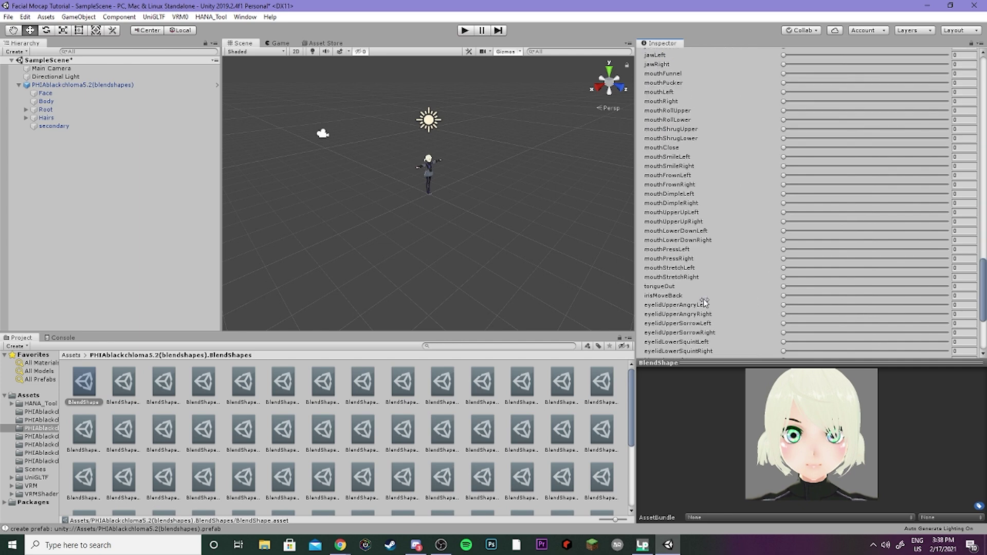
scroll(704, 303, down, 3)
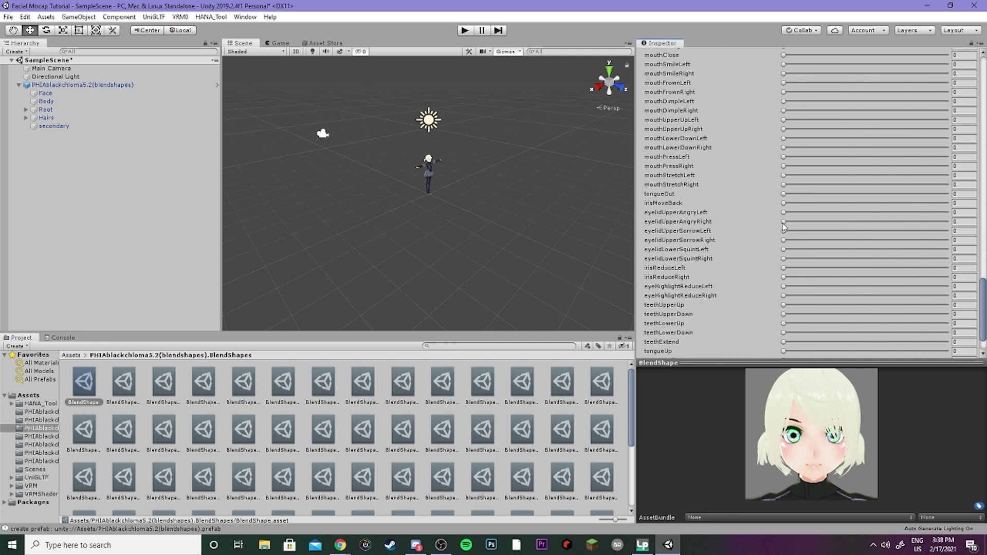
drag(785, 224, 824, 225)
drag(823, 225, 825, 225)
scroll(741, 283, up, 10)
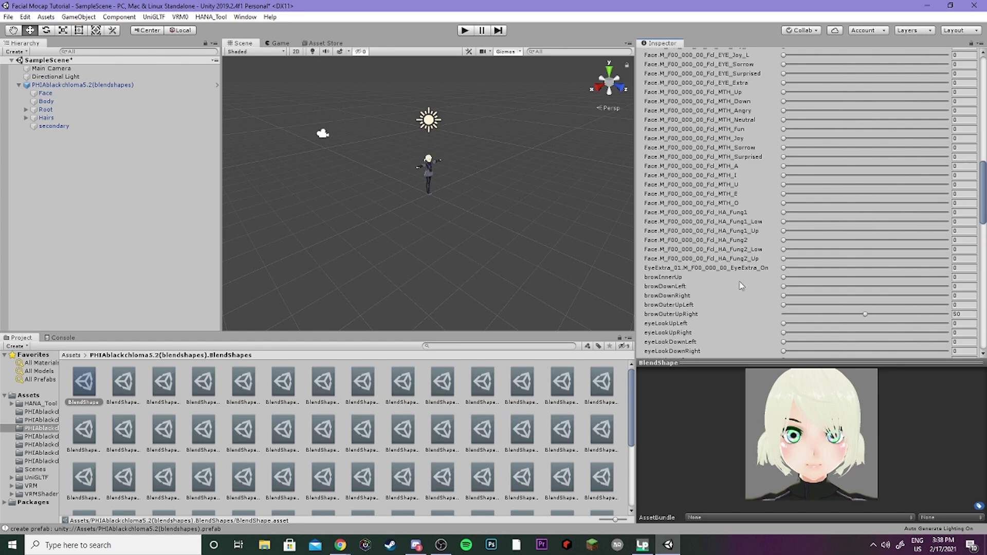
scroll(740, 285, up, 5)
scroll(740, 285, down, 5)
scroll(739, 285, down, 3)
click(811, 258)
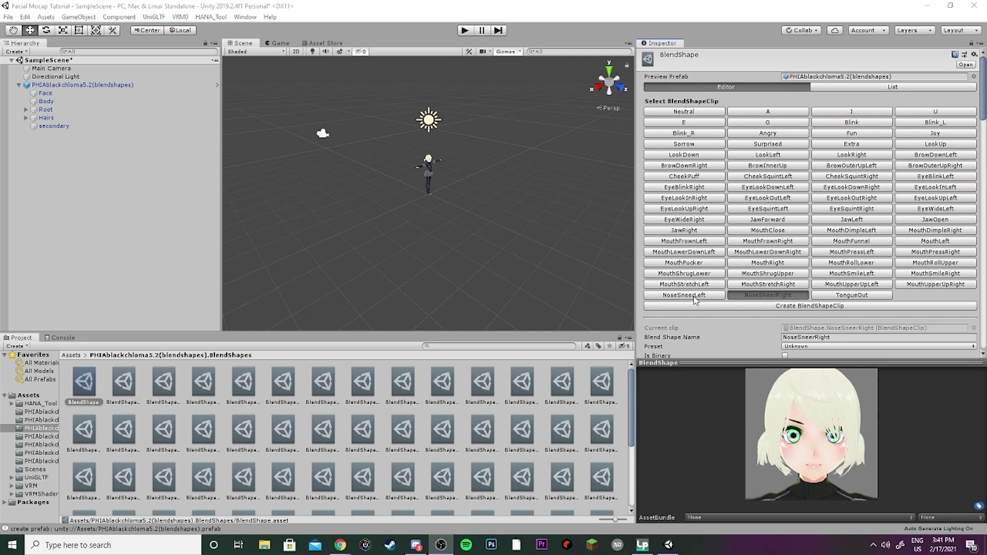
Step: Give NoseSneerRight eyelidUpperAngryRight 30.2 and eyelidUpperSorrowRight 31.5
scroll(705, 335, down, 5)
scroll(668, 329, down, 2)
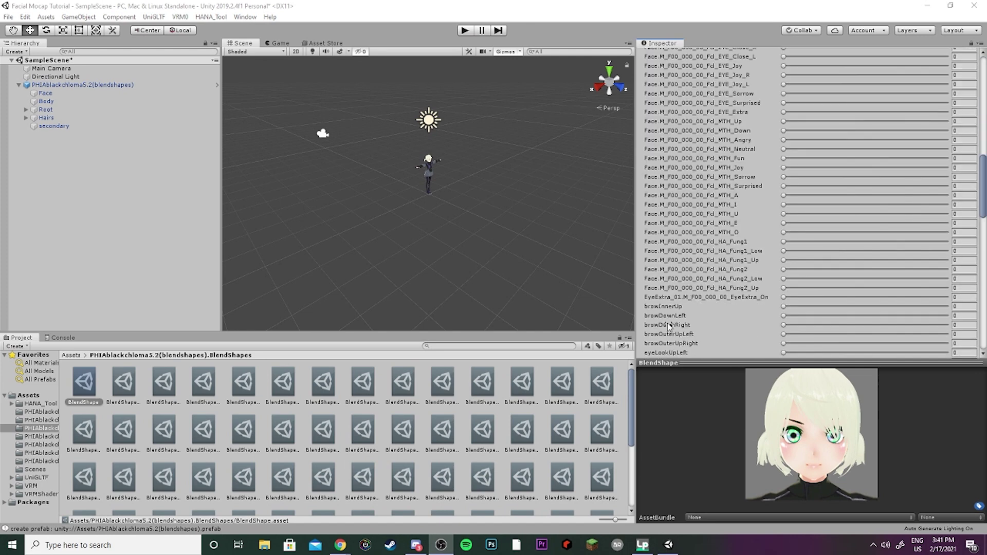
scroll(669, 326, down, 10)
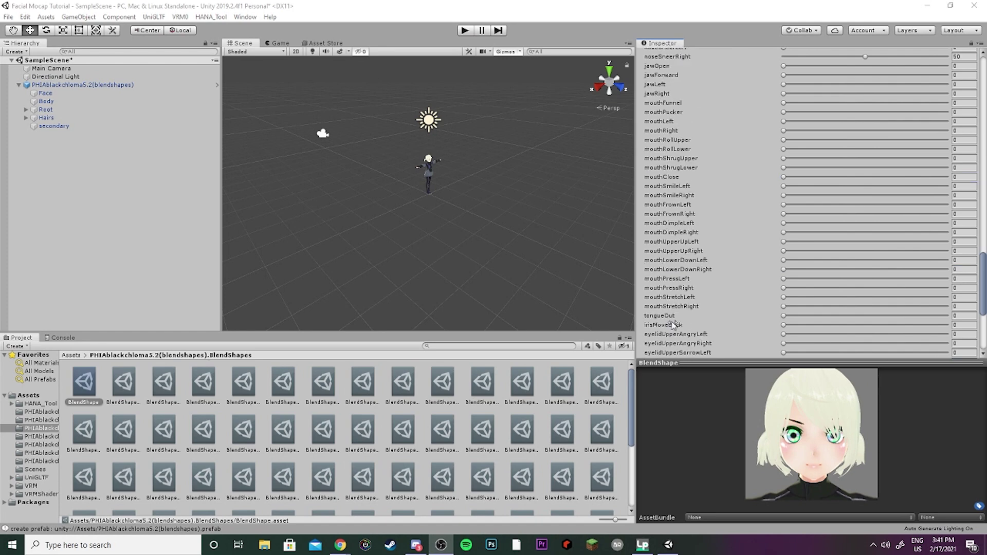
scroll(717, 316, down, 3)
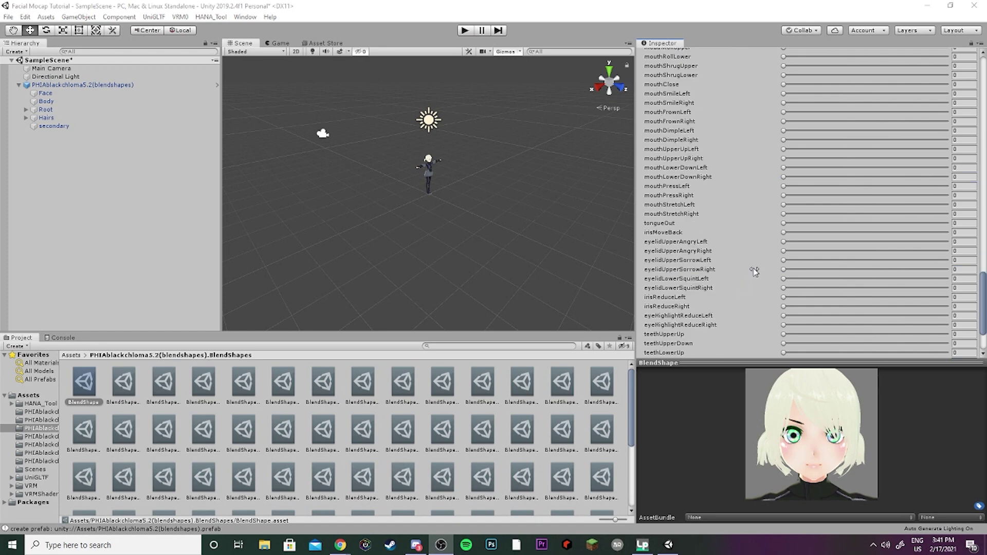
drag(783, 250, 834, 257)
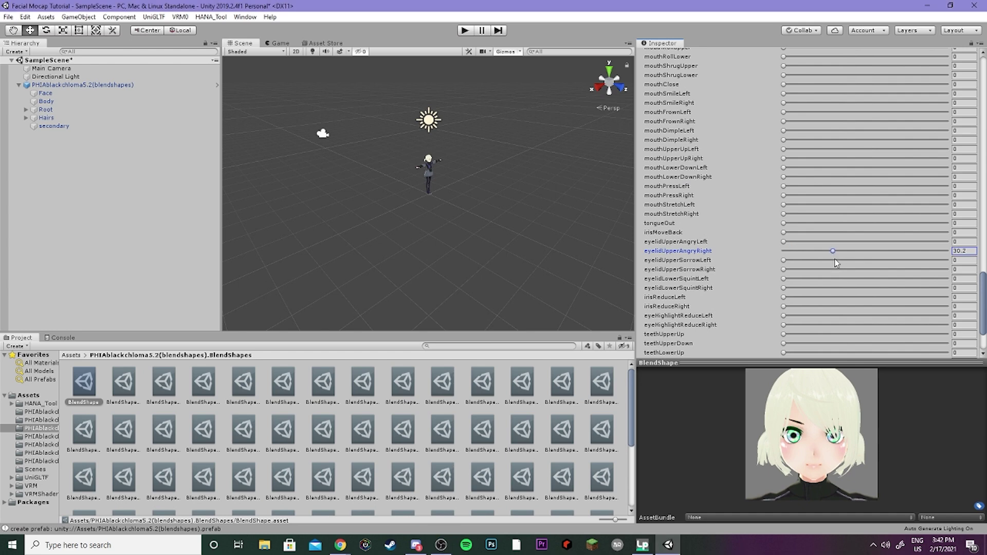
click(833, 270)
drag(833, 271, 835, 271)
Step: Set the CheekPuff clip's cheekPuff weight to 50.3, checking the head from the side
scroll(836, 275, up, 15)
drag(822, 441, 804, 442)
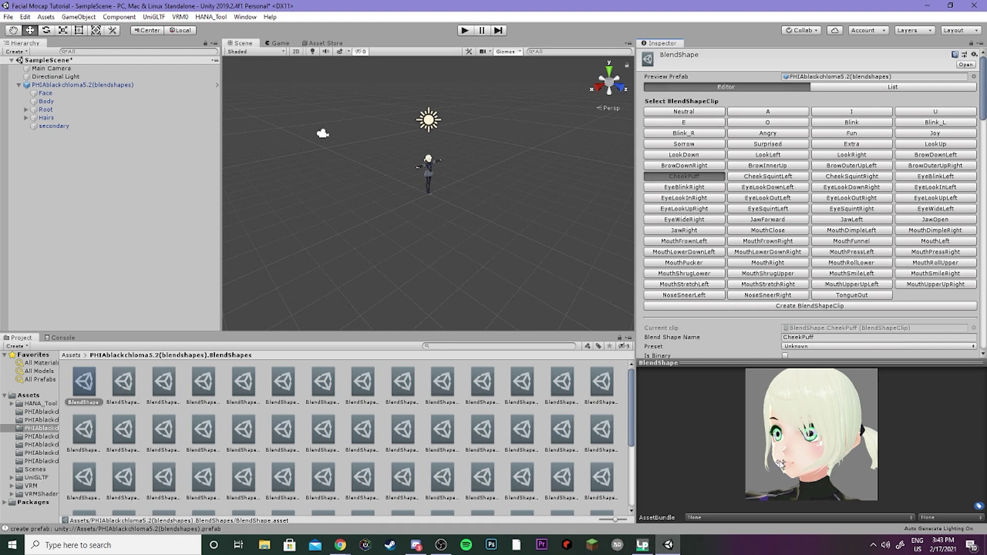
scroll(662, 337, down, 5)
scroll(662, 337, down, 20)
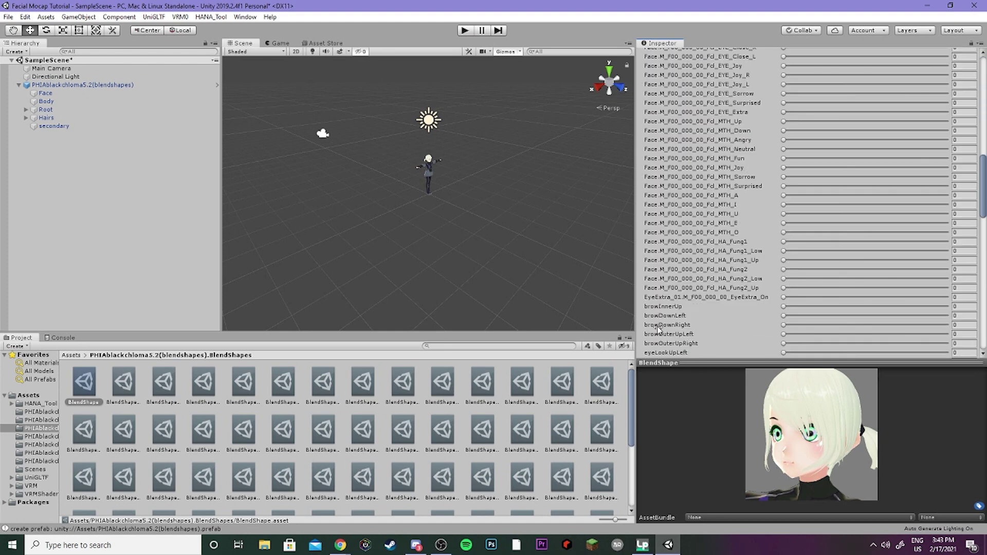
drag(786, 303, 867, 300)
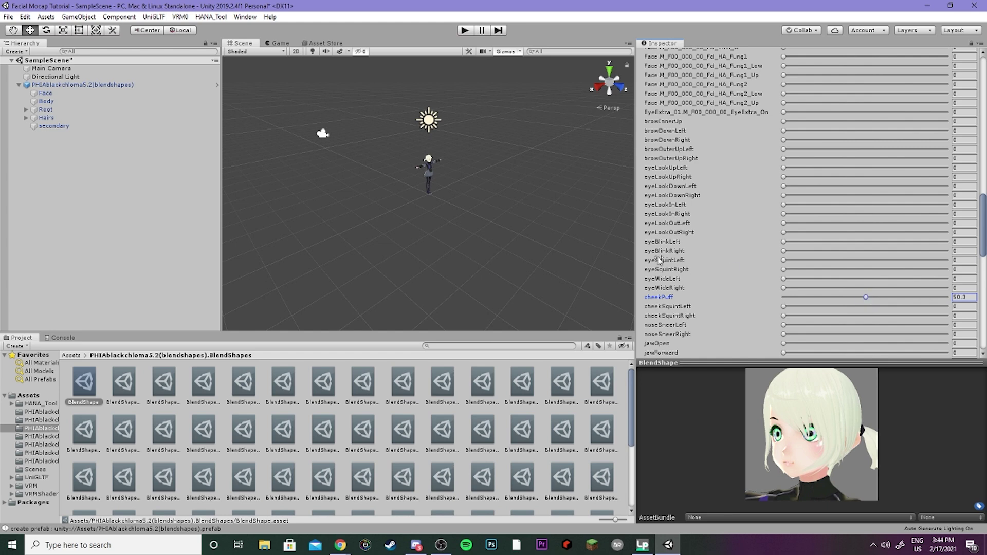
scroll(660, 260, up, 15)
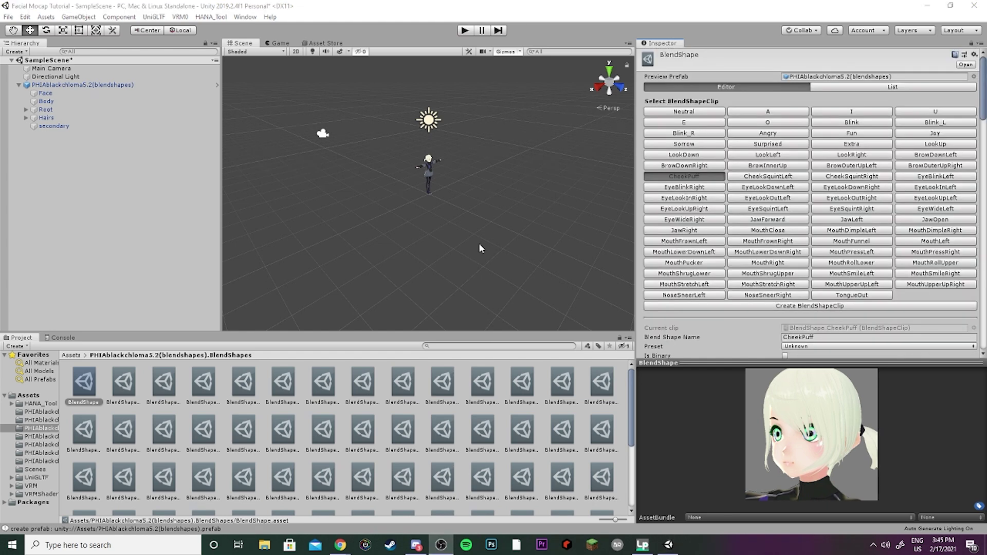
Step: Select the PHIAblackchloma5.2(blendshapes) root and open the VRM0 export menu
click(129, 85)
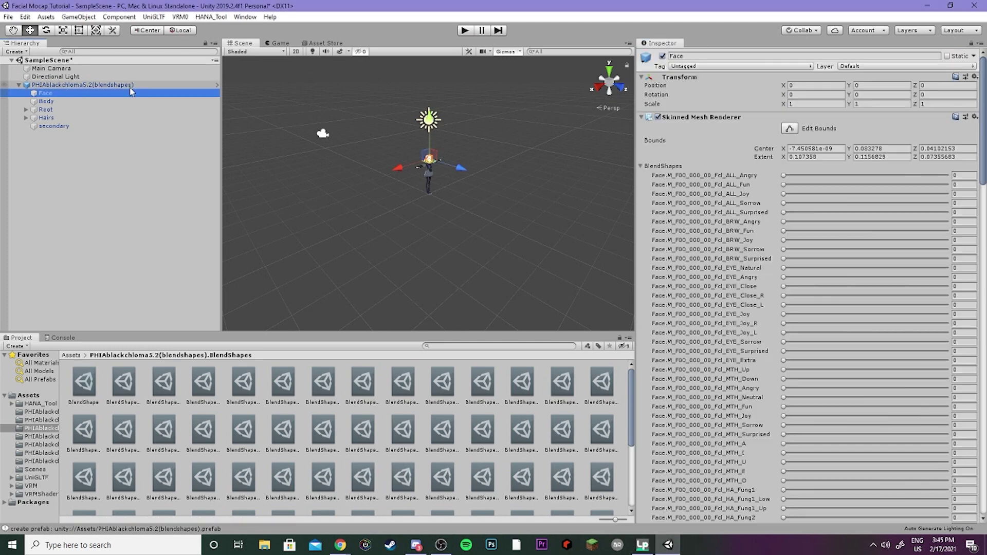
click(189, 19)
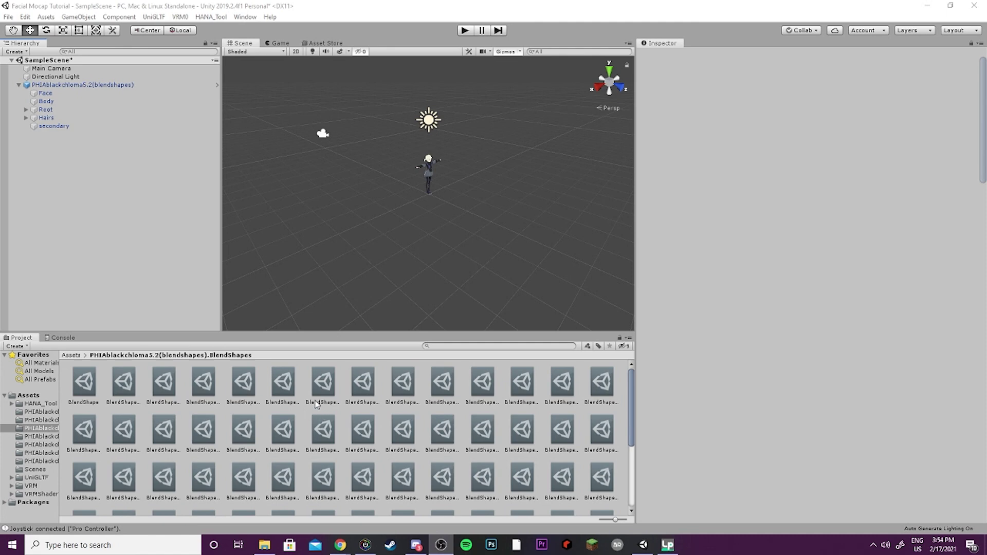
Step: Launch HANA_Tool's CopyShapesAndClips window and place it beside the Hierarchy
click(205, 18)
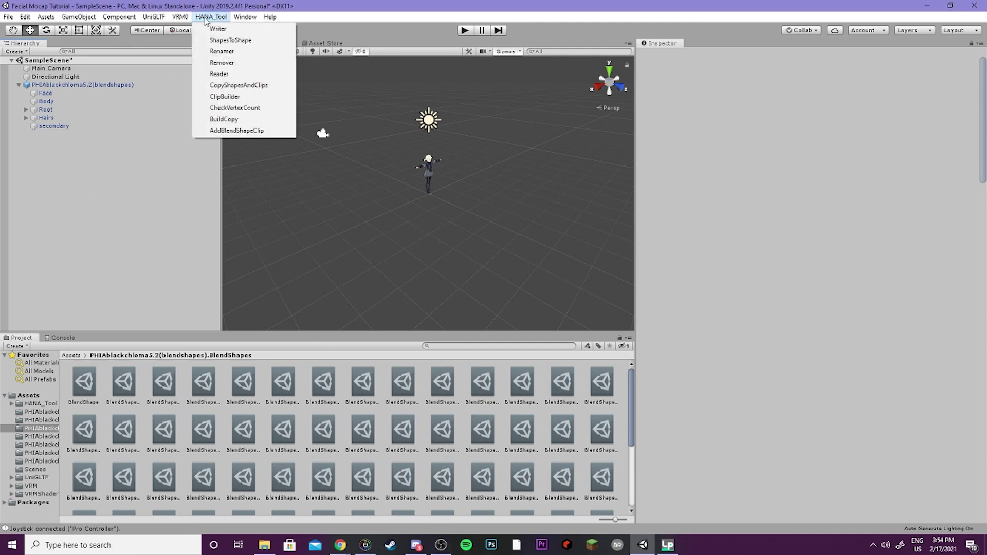
click(238, 85)
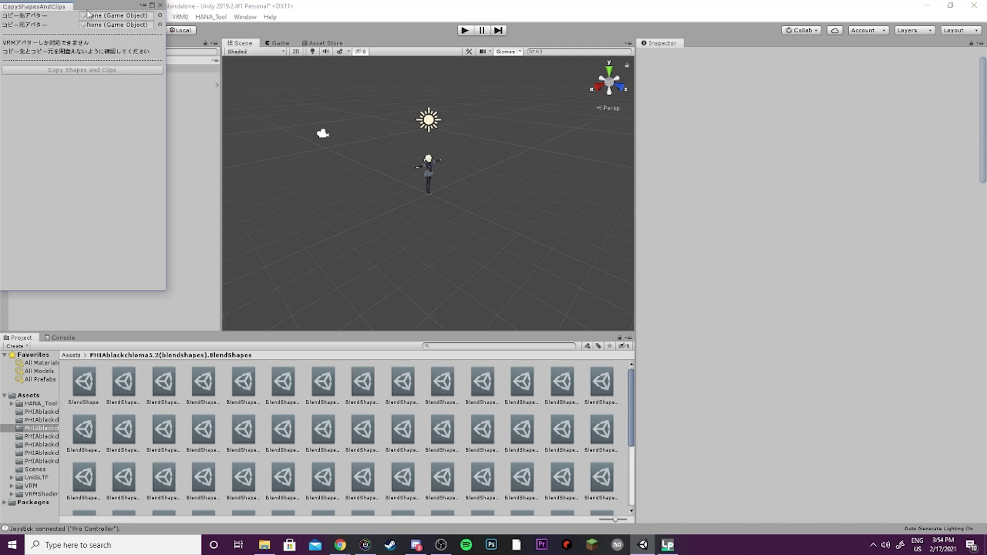
drag(88, 7, 250, 60)
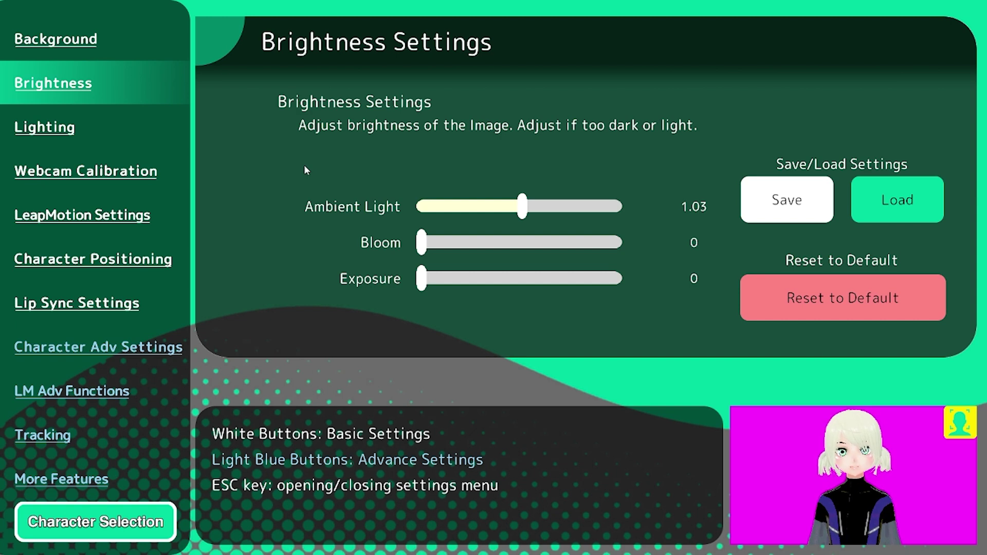
Step: Show Luppet's Tracking Engine Settings page from the settings list
click(55, 435)
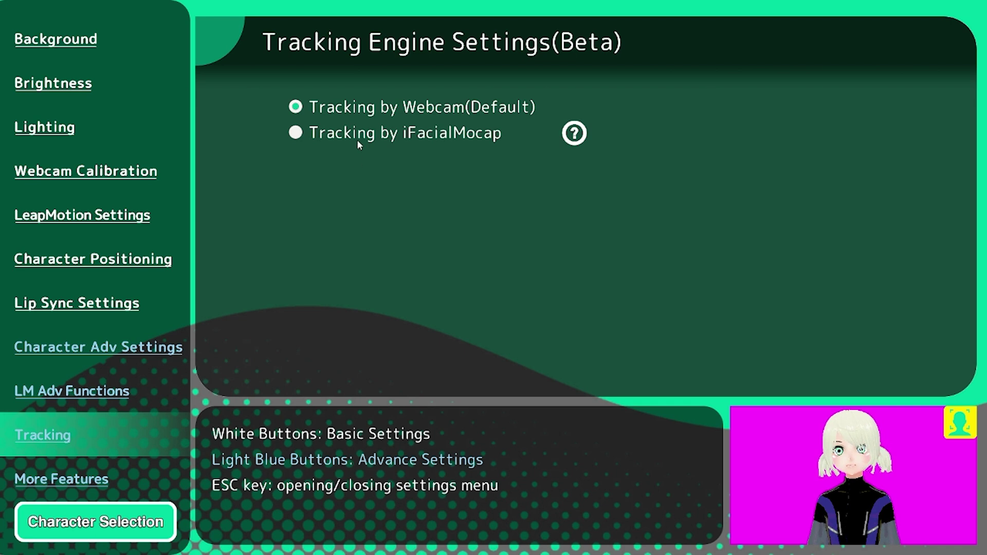
Step: Choose 'Tracking by iFacialMocap' as the face tracking source
click(296, 134)
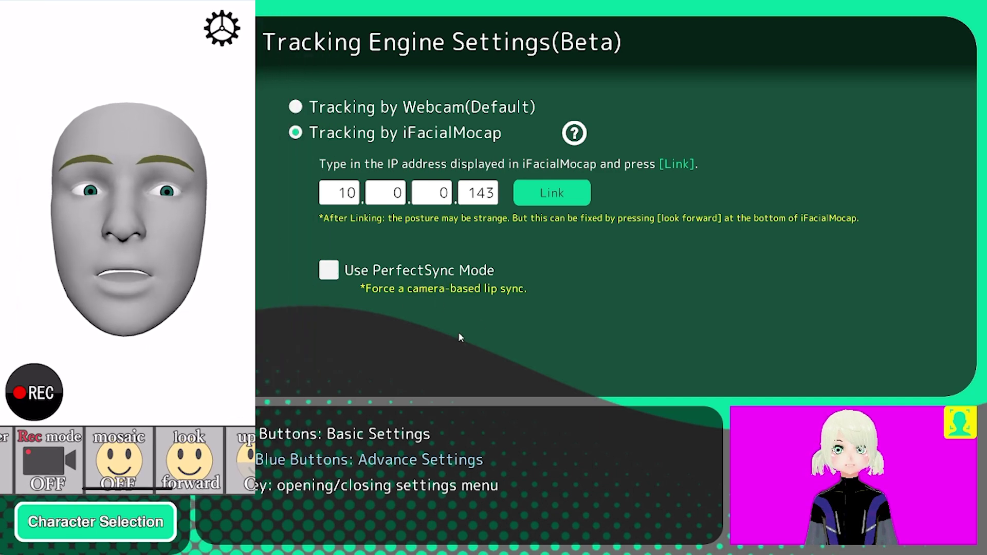
Step: Tick 'Use PerfectSync Mode' for iFacialMocap tracking
click(329, 271)
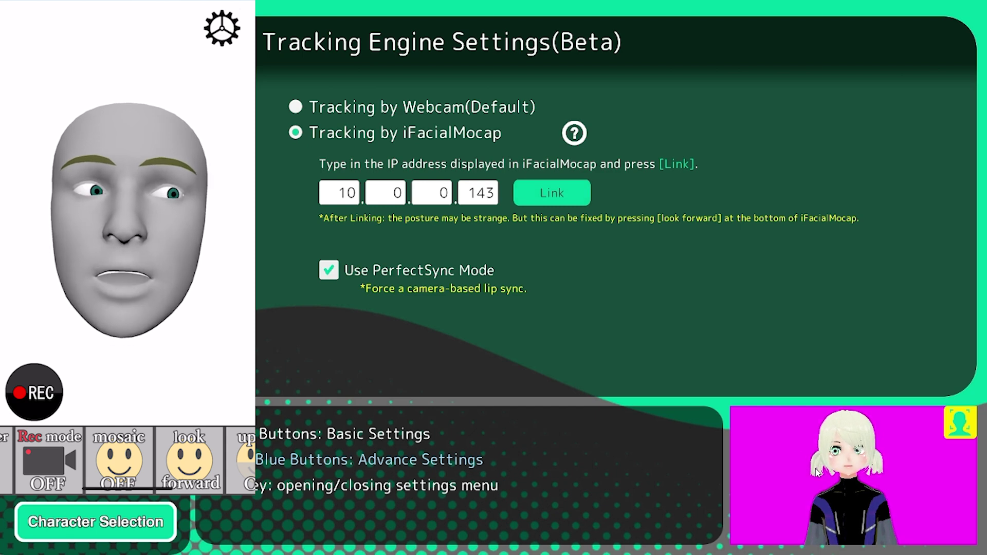